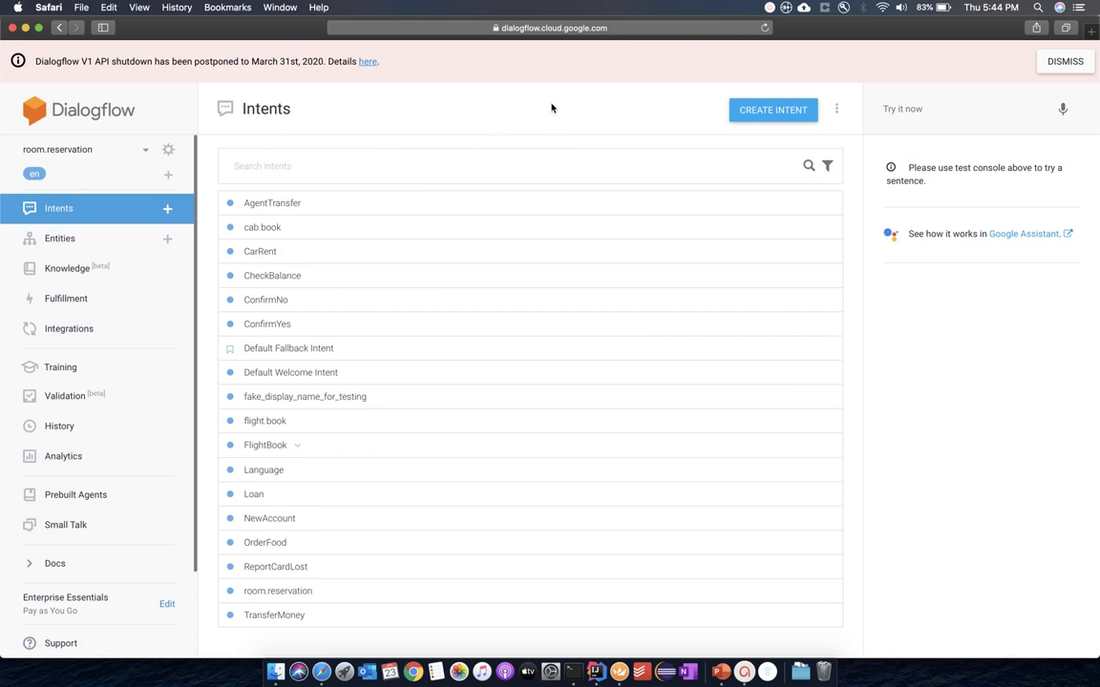
Step: Open the room.reservation agent's general settings and highlight its Google project ID
click(147, 152)
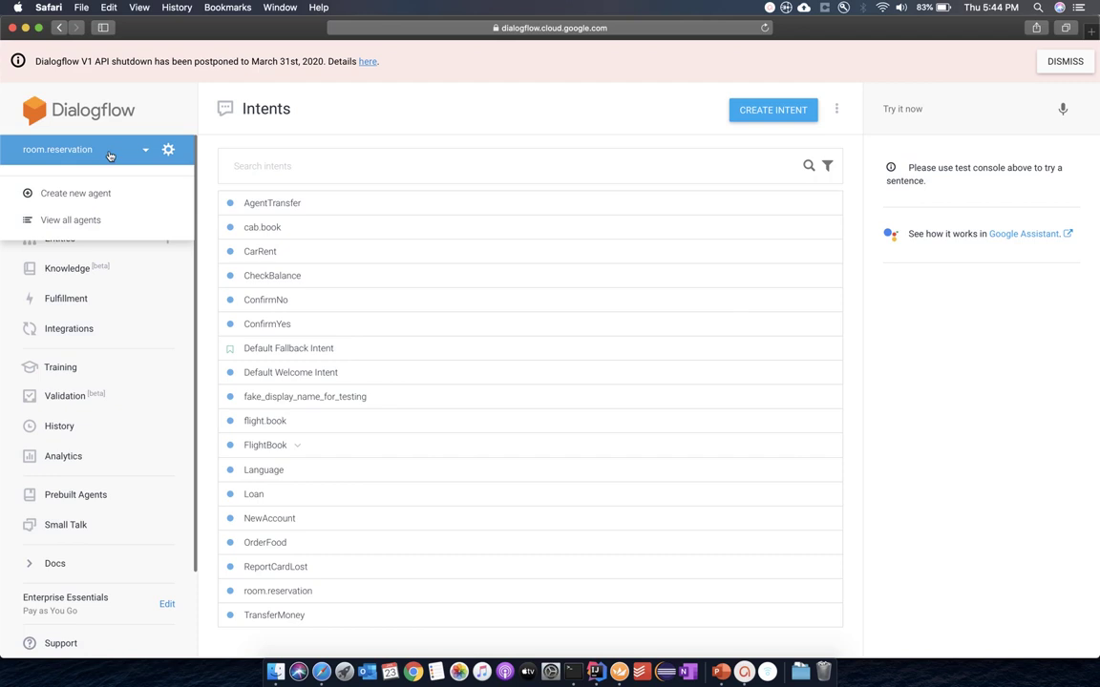
click(168, 150)
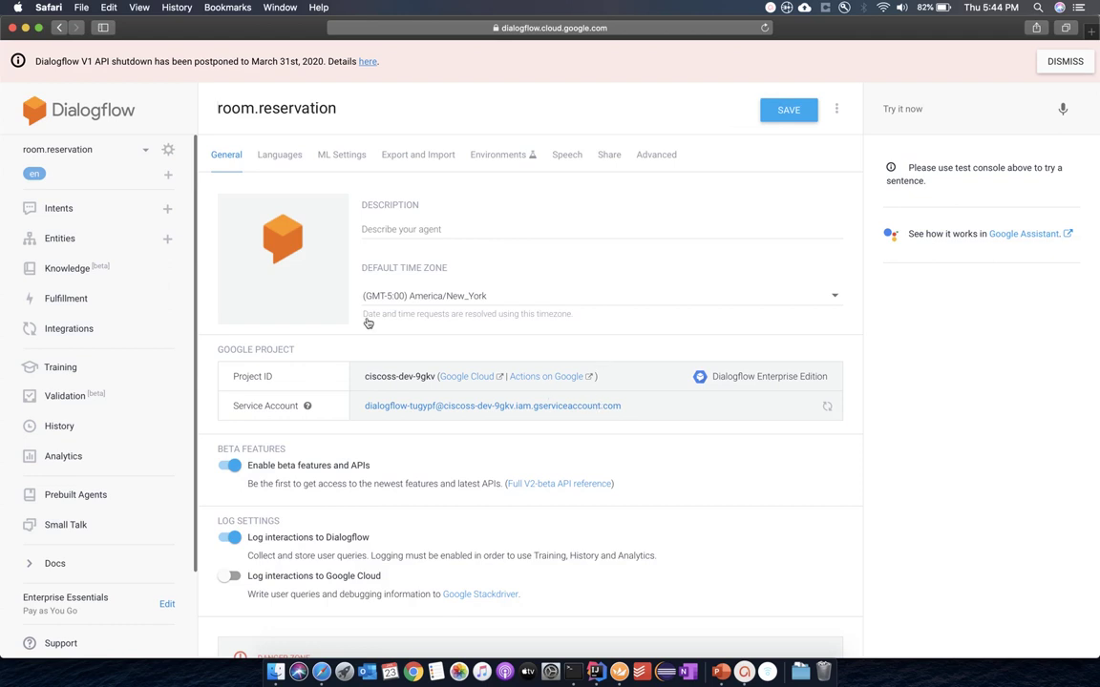
mouse_move(325, 260)
drag(365, 378, 437, 379)
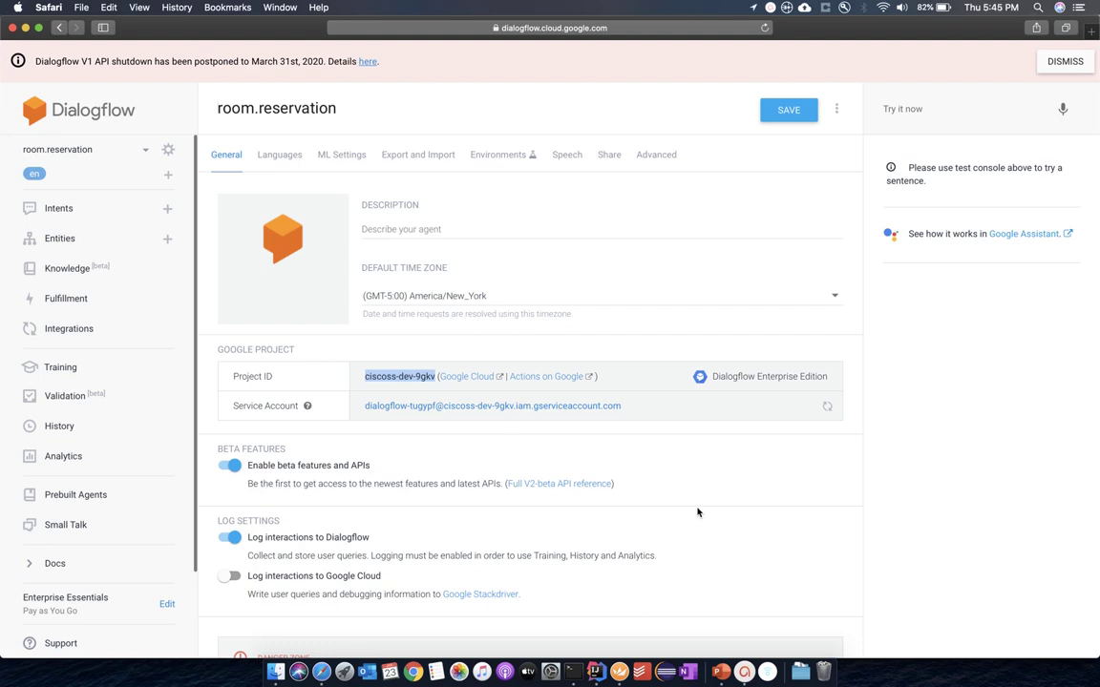
Step: Open the CarRent intent and examine its training phrases and its action parameters
click(69, 213)
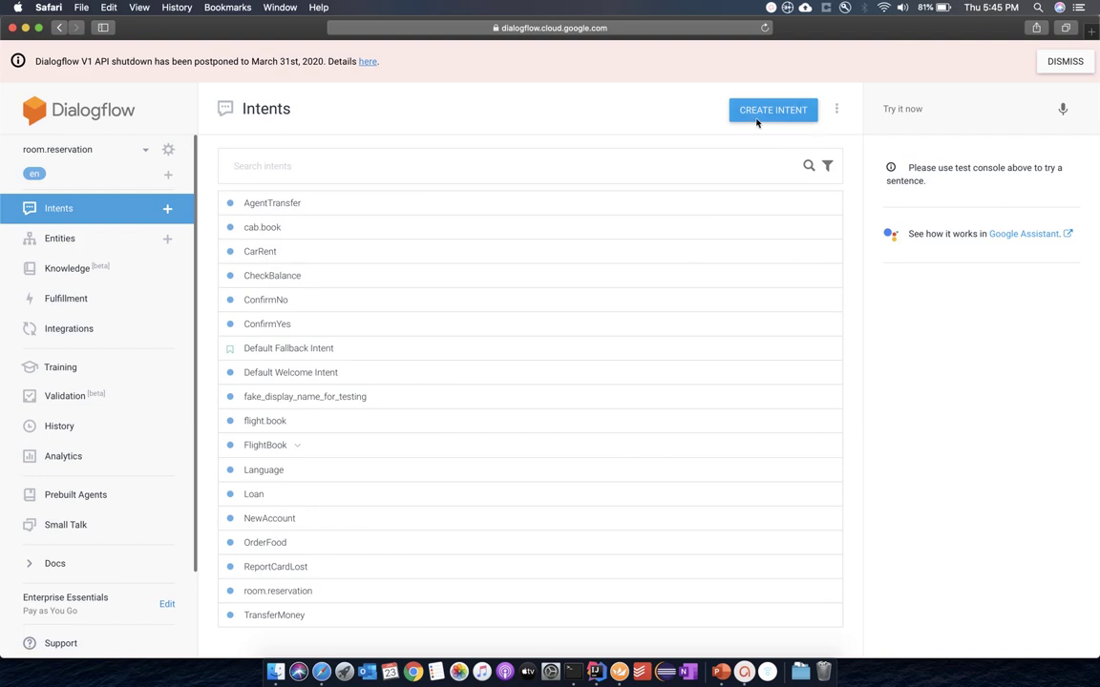
click(259, 253)
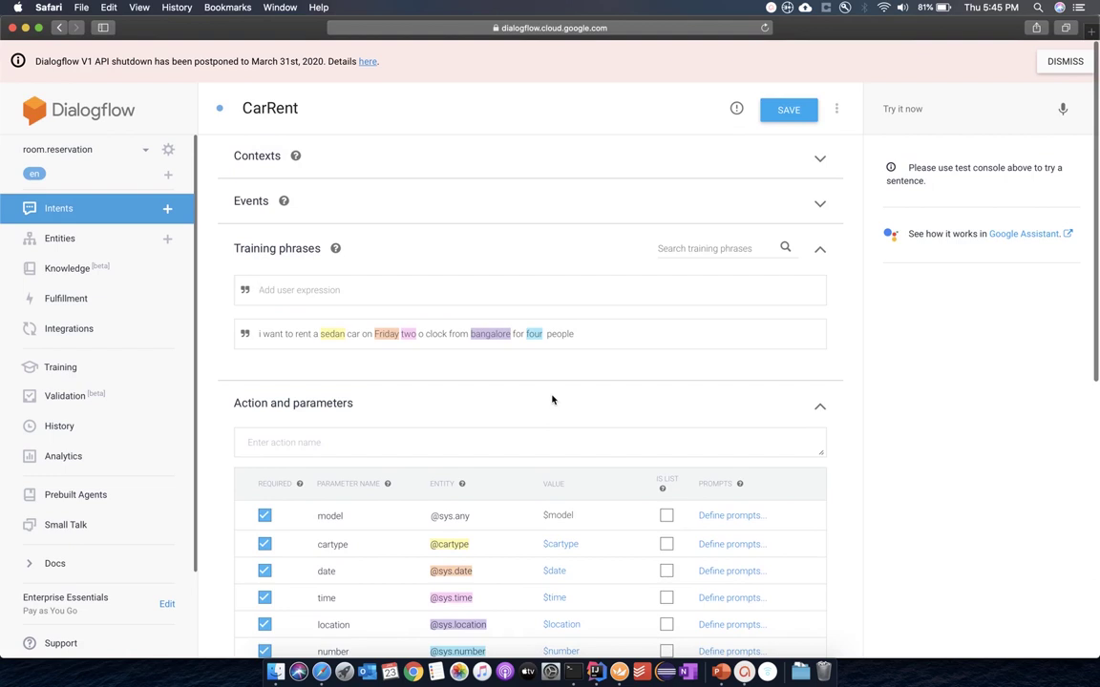
scroll(552, 400, down, 2)
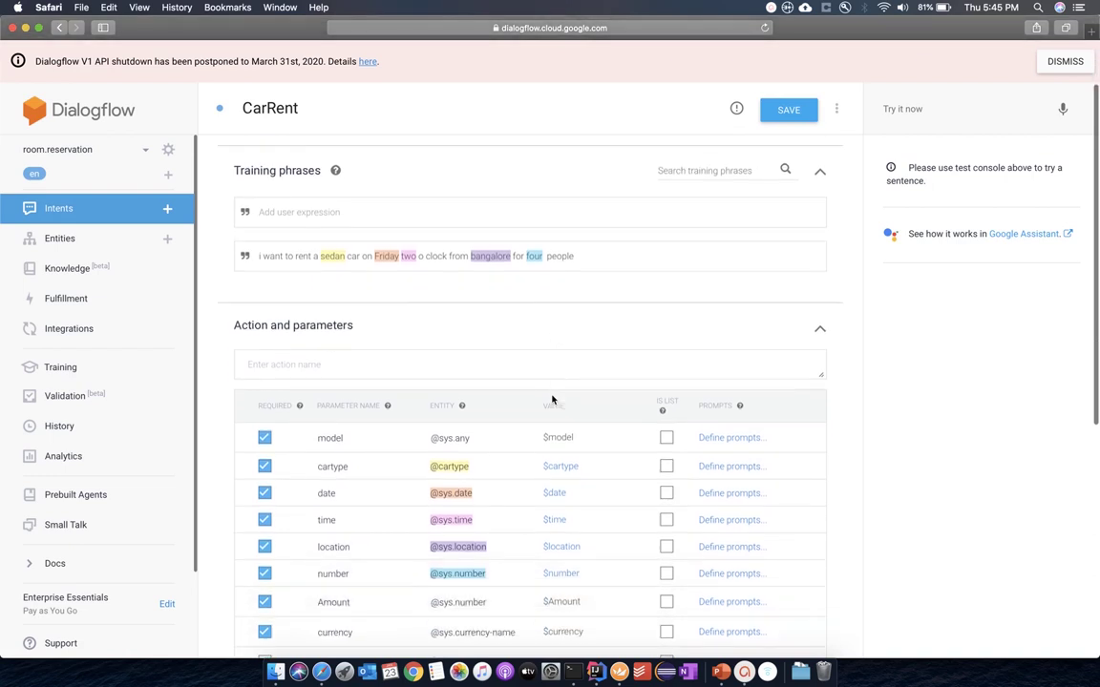
scroll(552, 399, down, 1)
scroll(552, 399, up, 1)
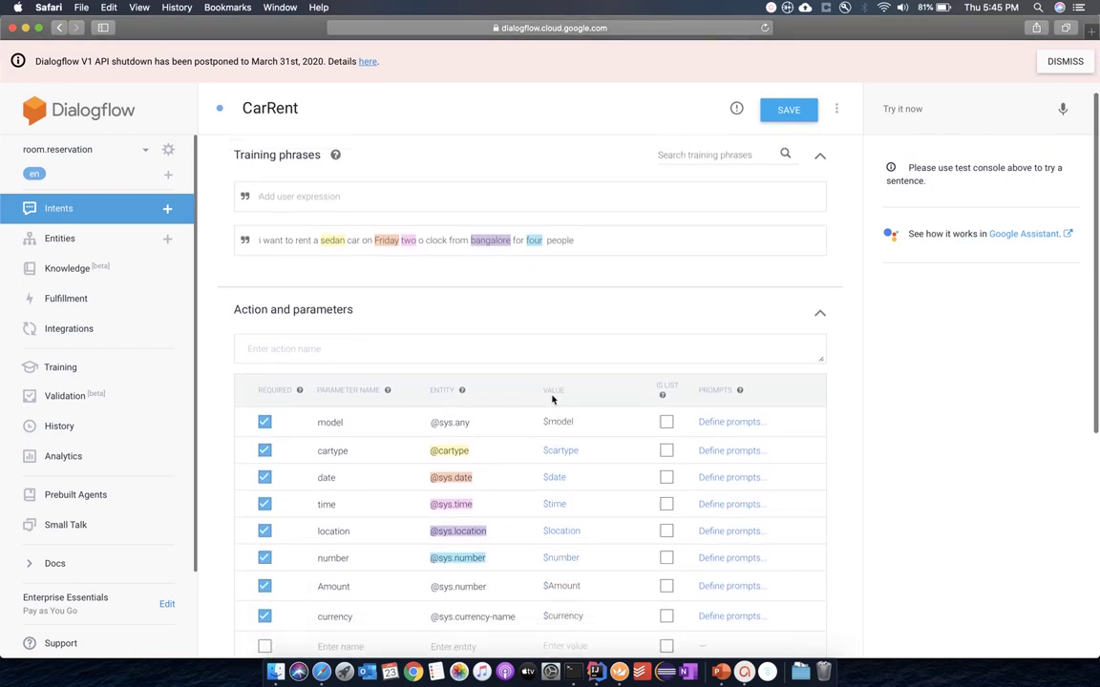
scroll(552, 400, up, 2)
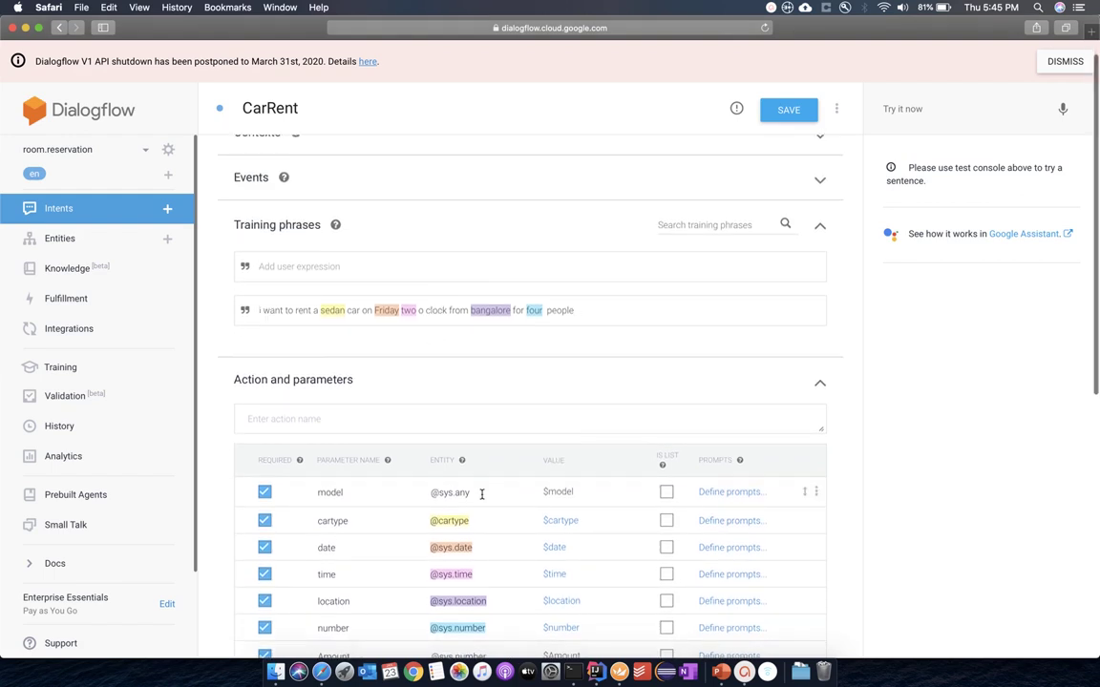
scroll(482, 494, down, 1)
scroll(481, 494, down, 3)
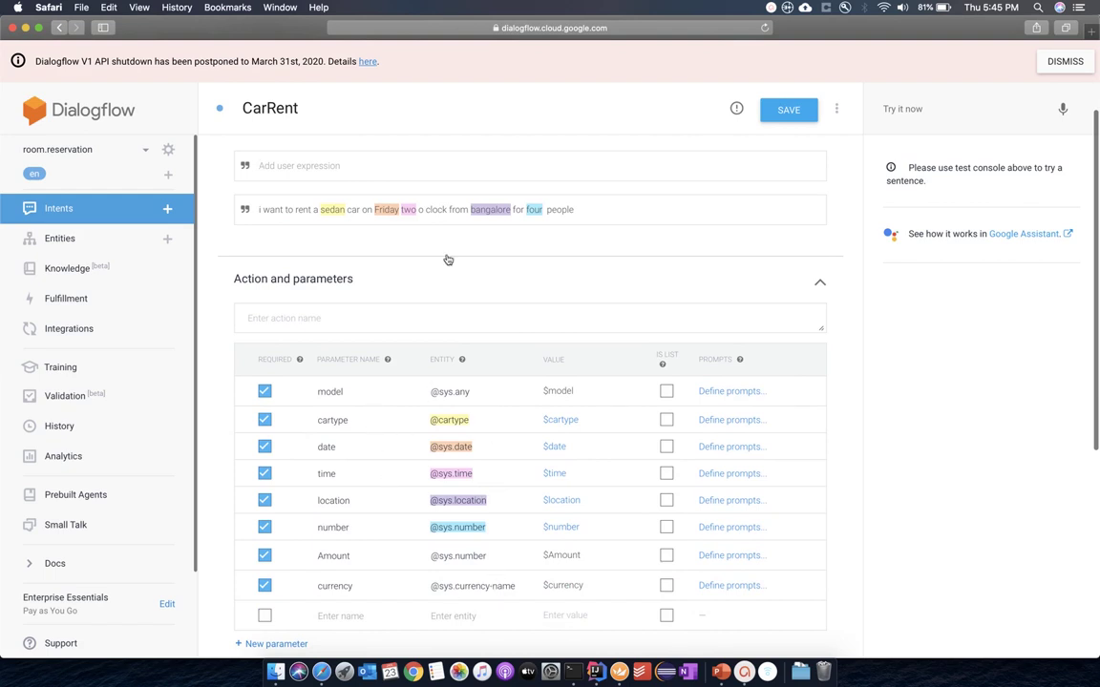
scroll(451, 247, up, 1)
scroll(451, 248, up, 4)
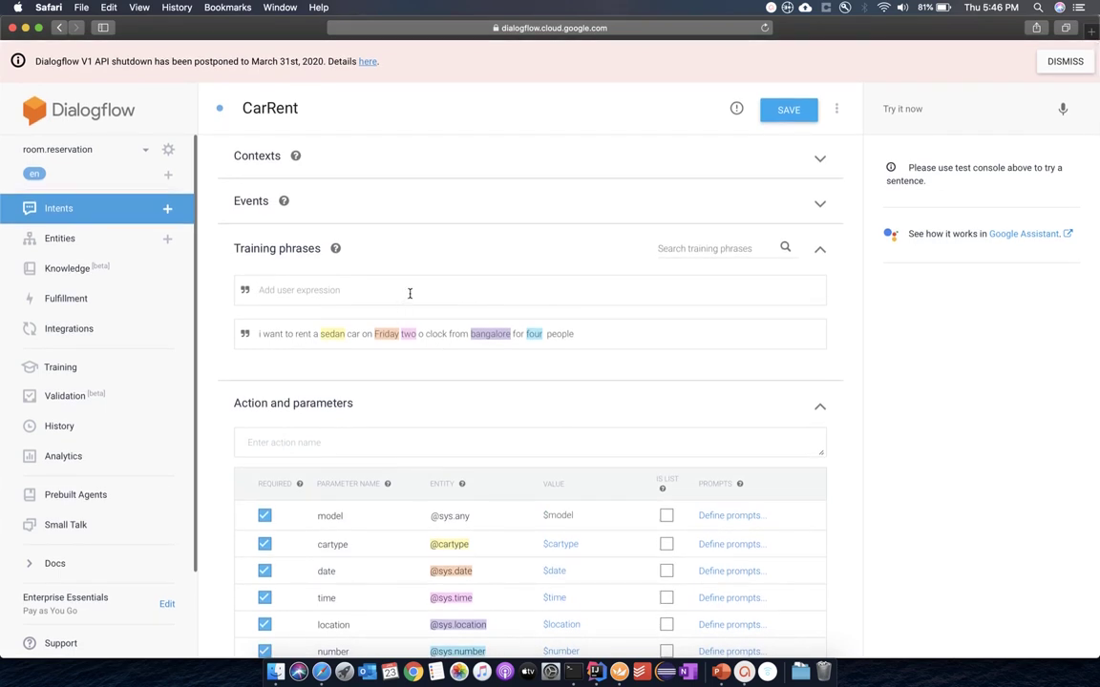
Step: Inspect how the words of the existing car rental training phrase are mapped to parameters and entities
drag(260, 334, 599, 342)
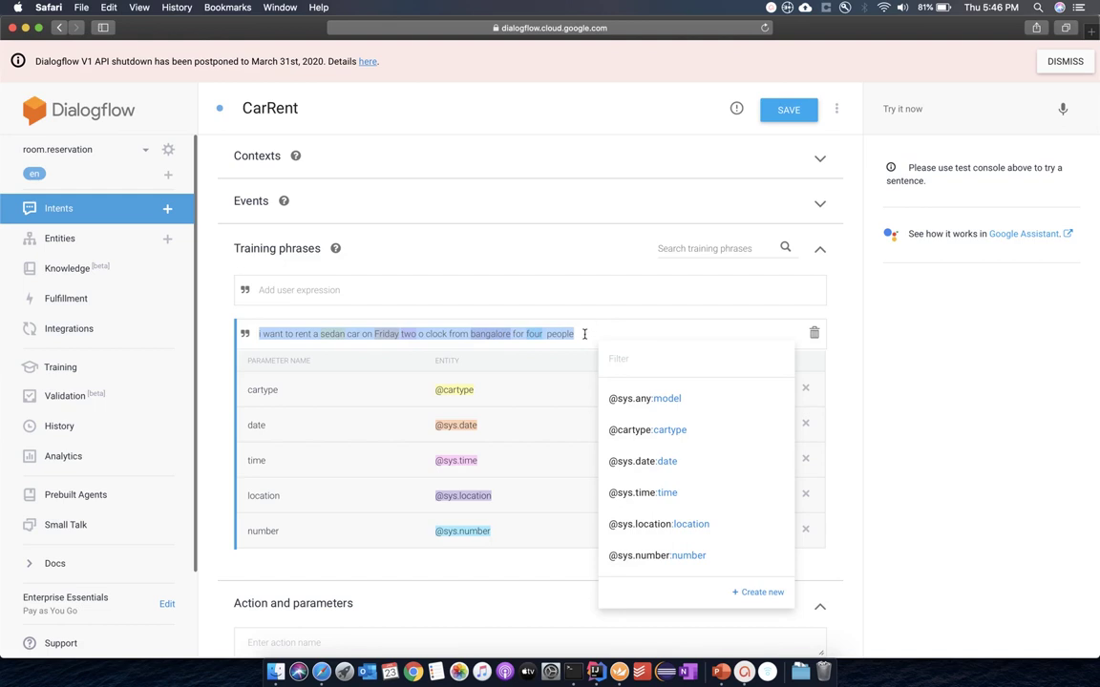
click(584, 334)
double_click(487, 333)
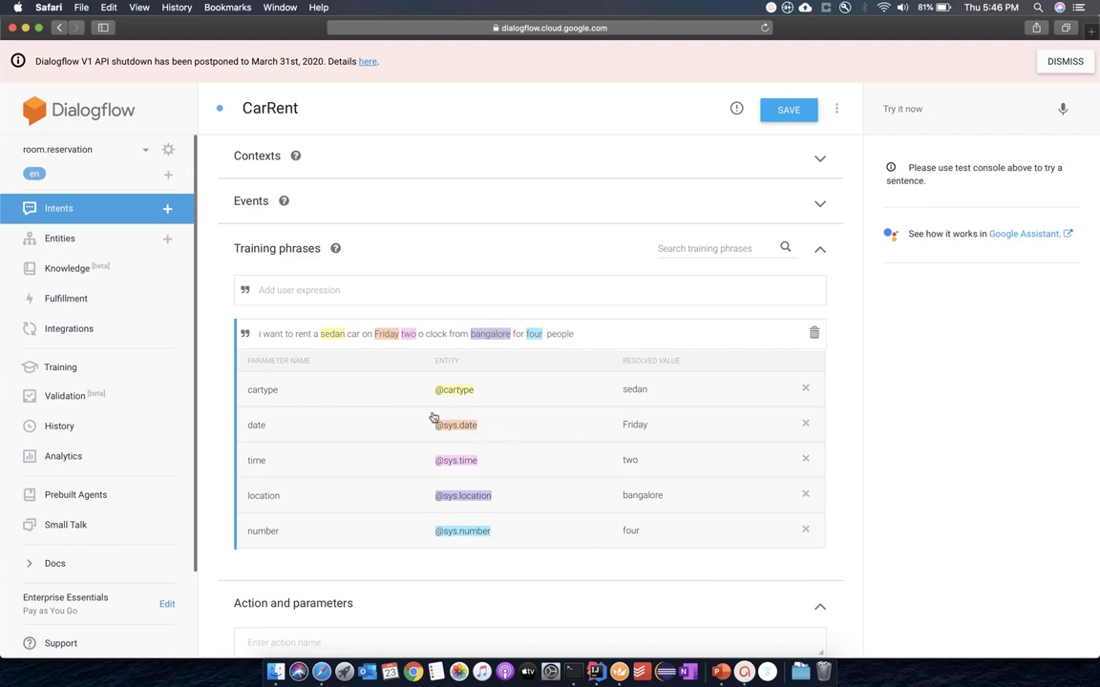
click(311, 395)
scroll(443, 567, down, 1)
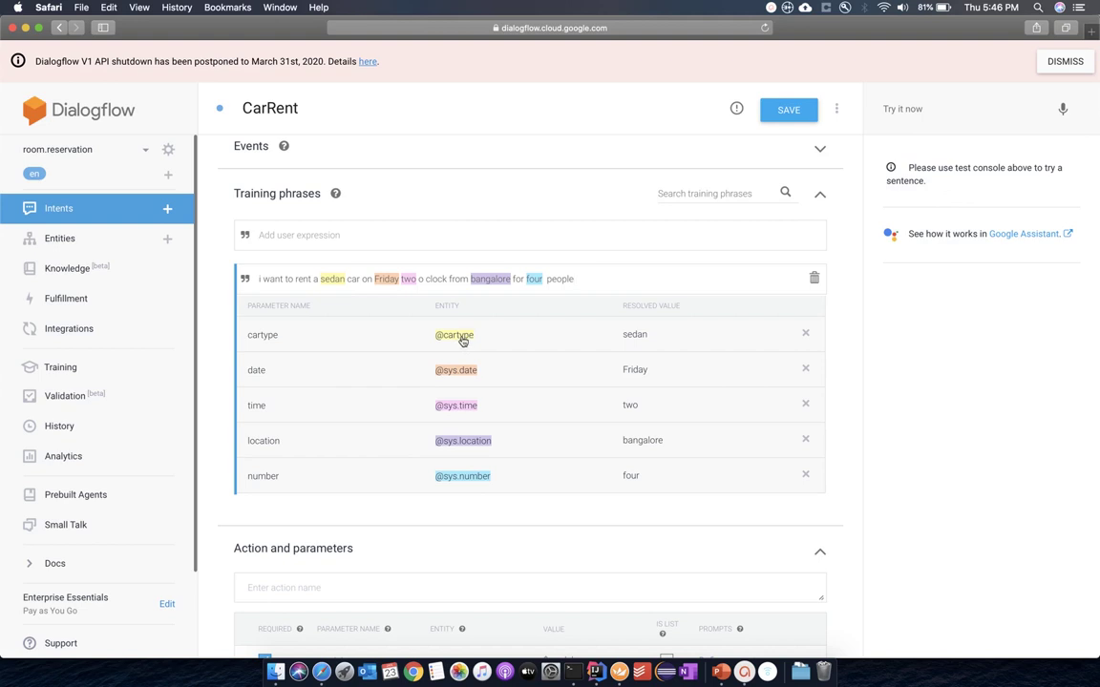
scroll(503, 423, down, 3)
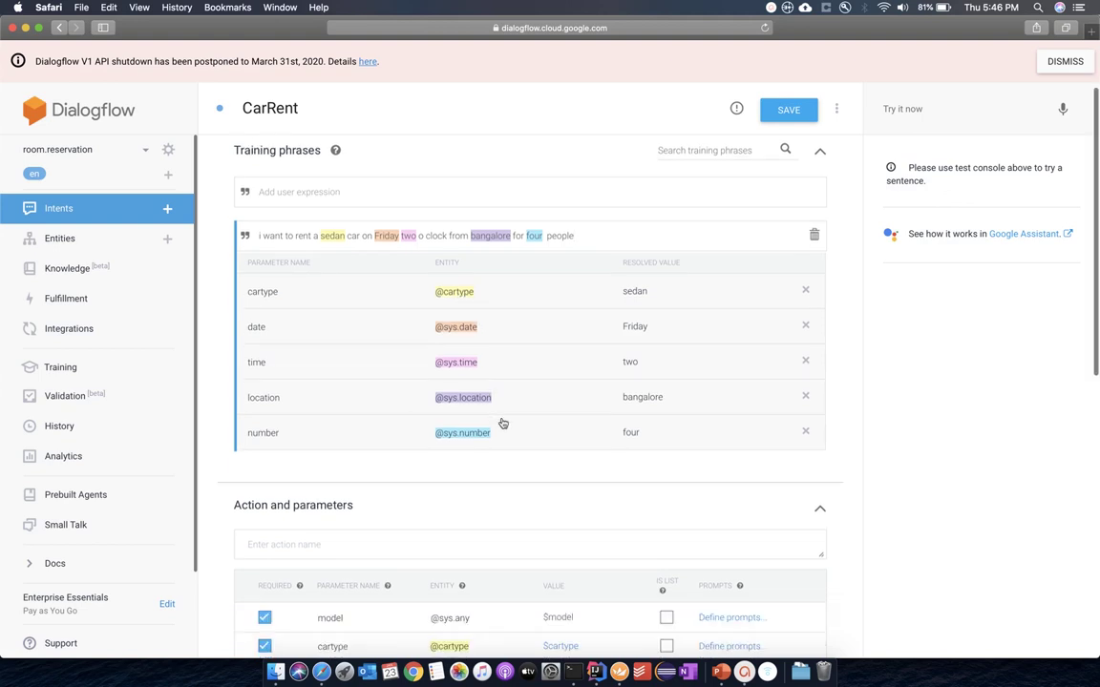
scroll(503, 423, down, 2)
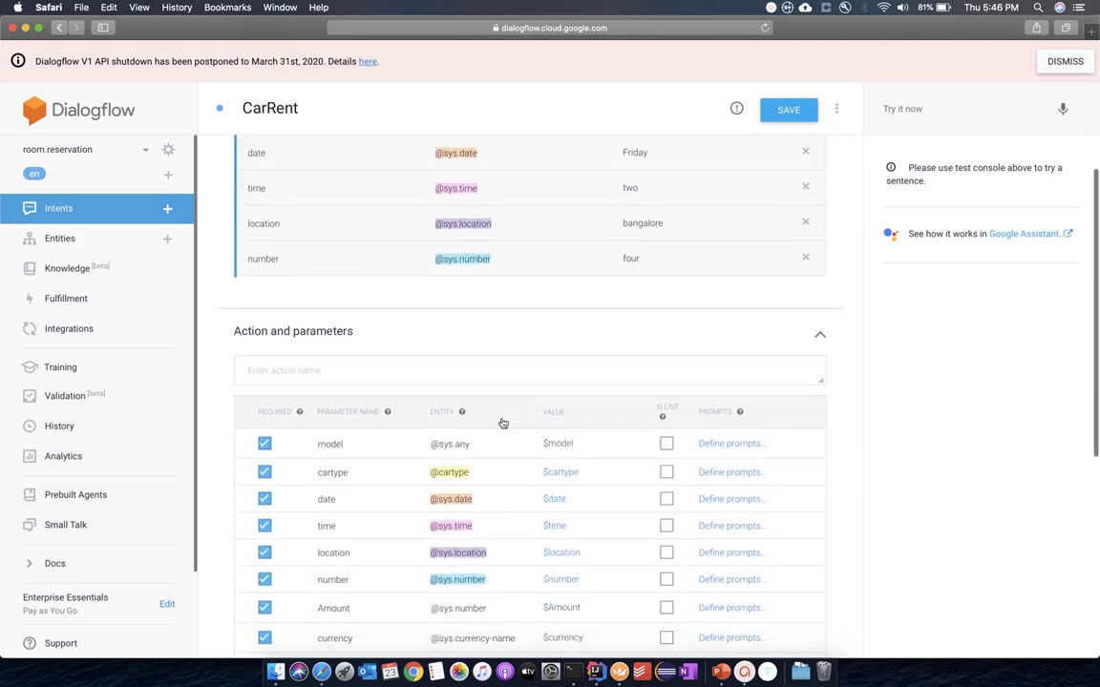
scroll(503, 423, up, 4)
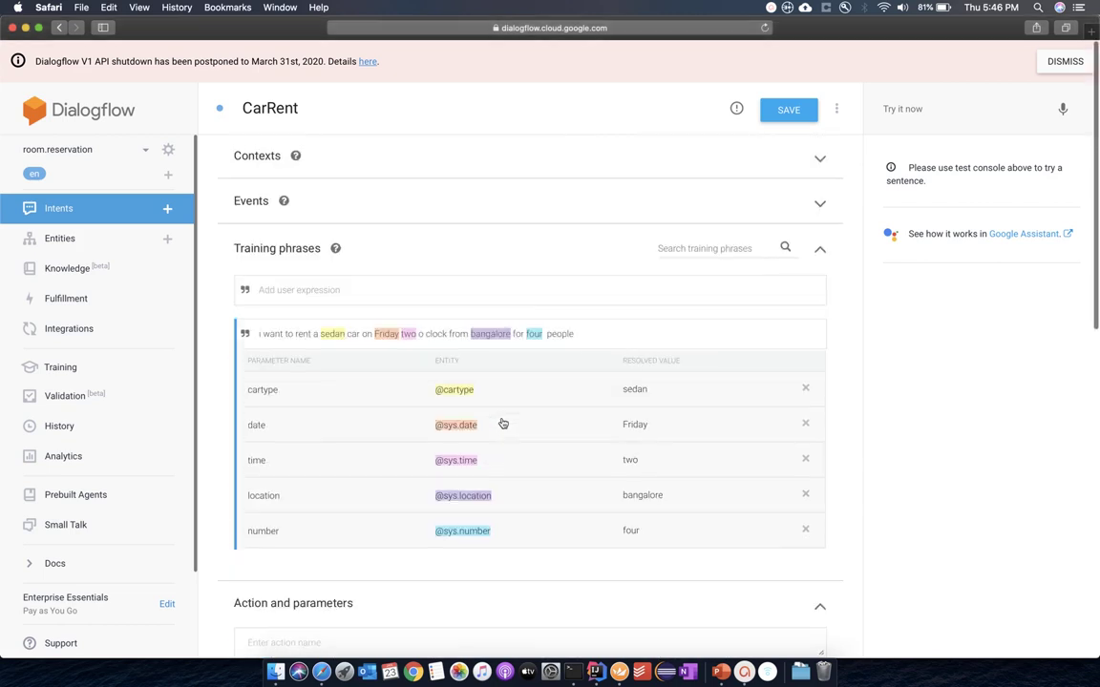
Step: Add the training phrase "I want to book a car" to the CarRent intent
click(426, 291)
click(426, 291)
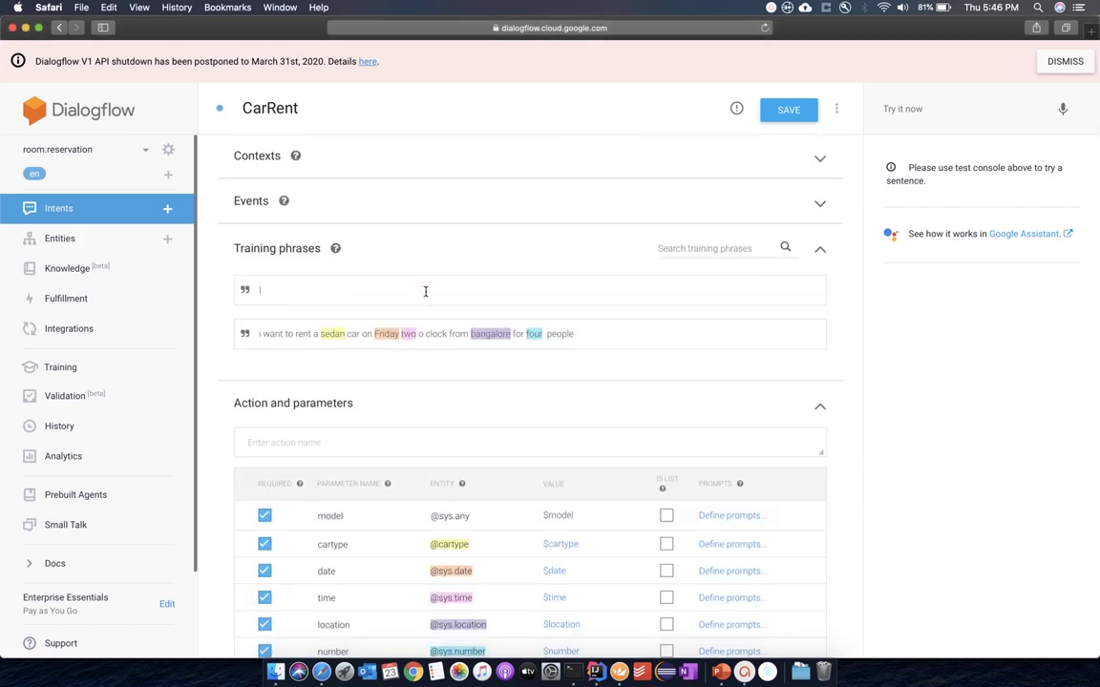
text(I want to book a car)
key(Return)
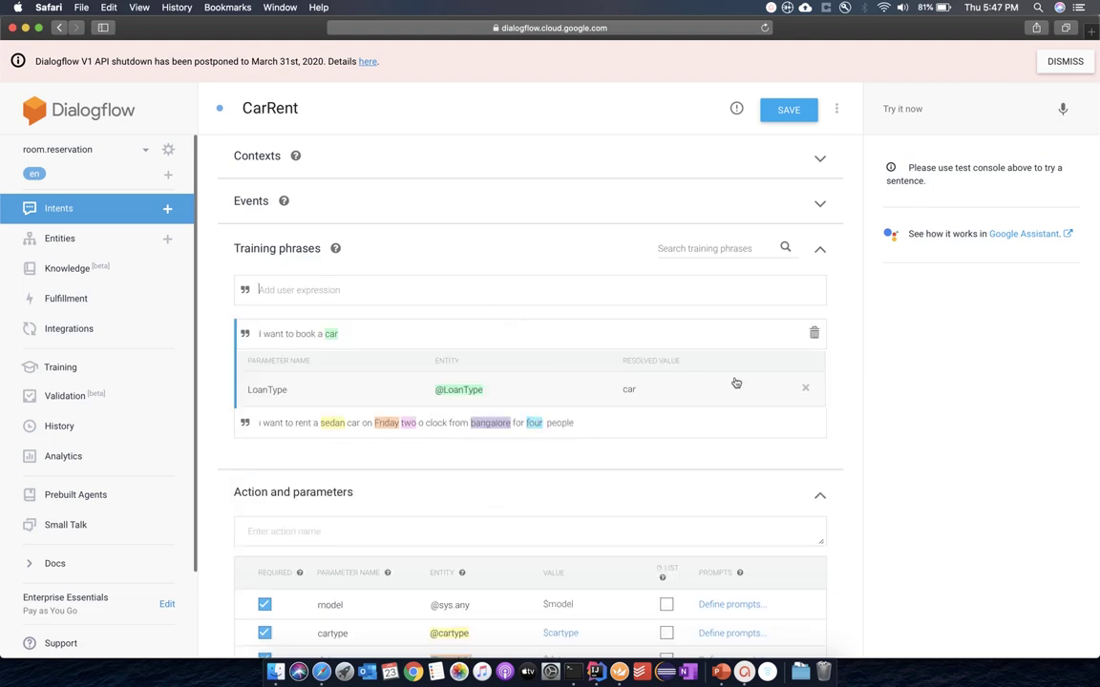
Step: Remove the LoanType entity annotation from the word "car" in the new training phrase
click(808, 392)
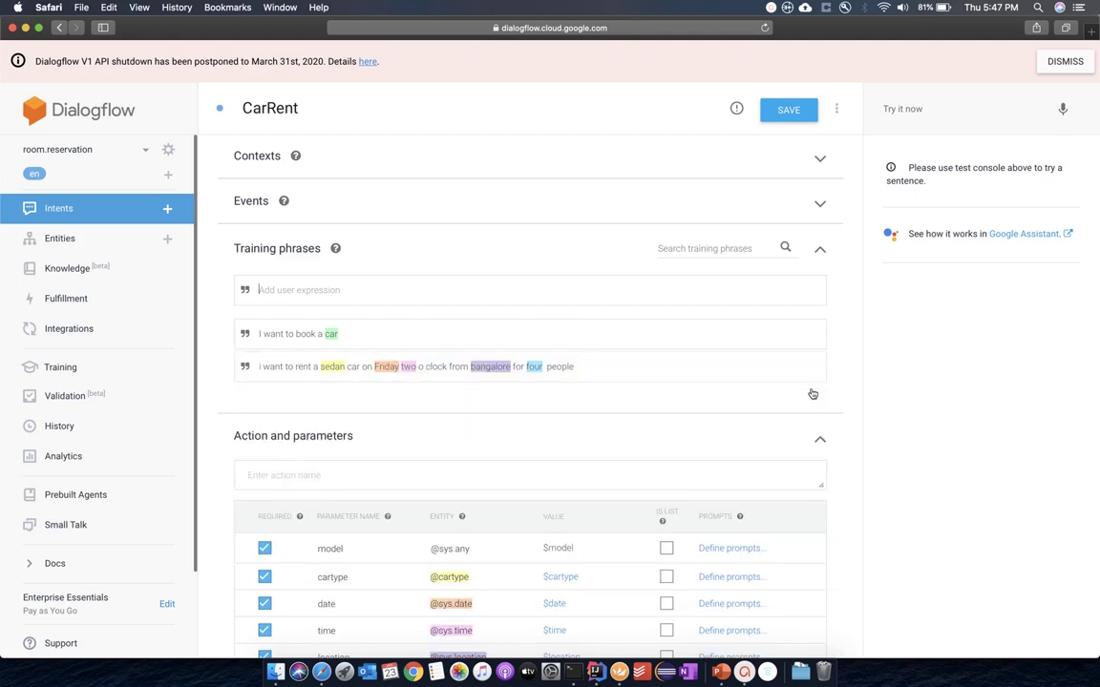
double_click(338, 336)
right_click(338, 336)
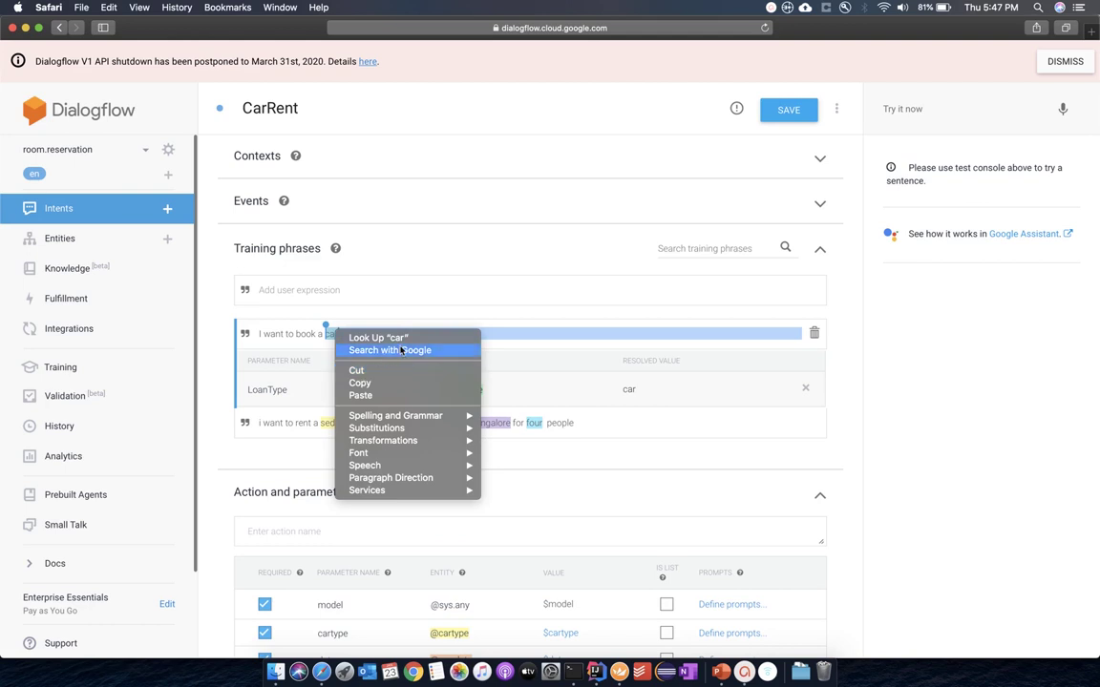
click(311, 376)
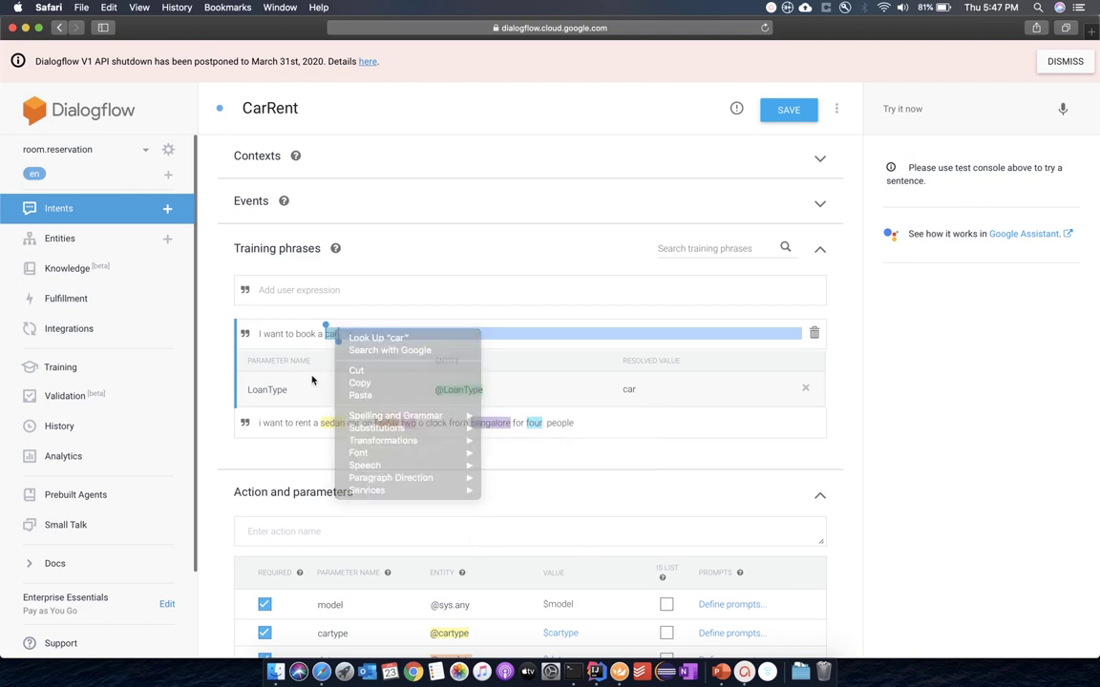
click(311, 377)
click(807, 390)
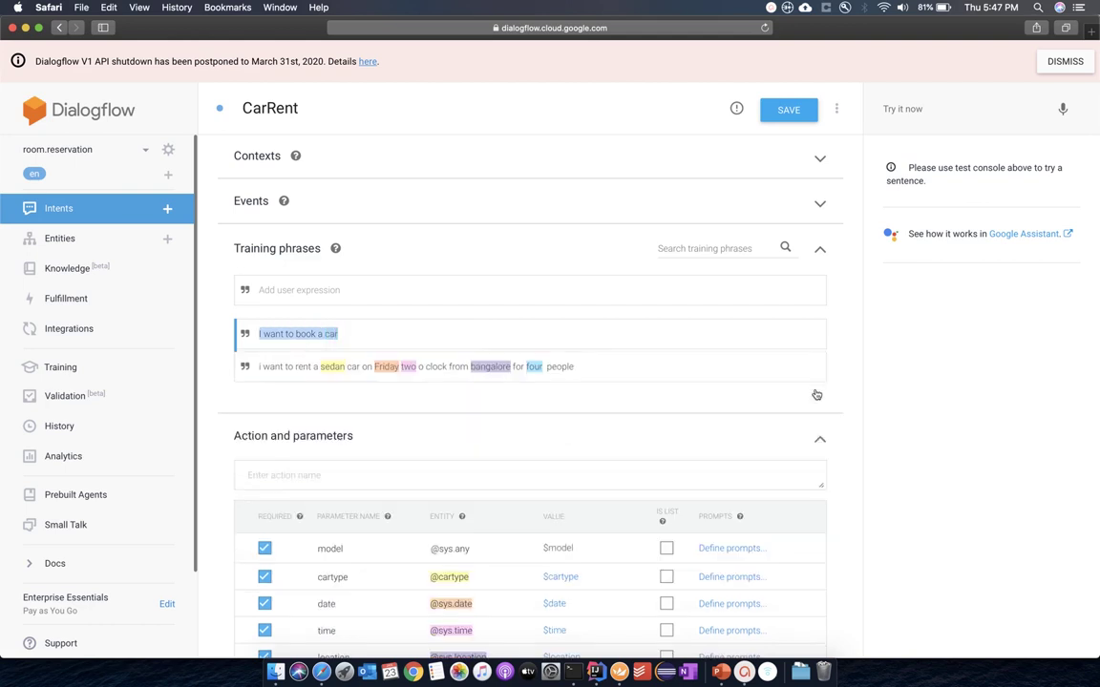
click(351, 337)
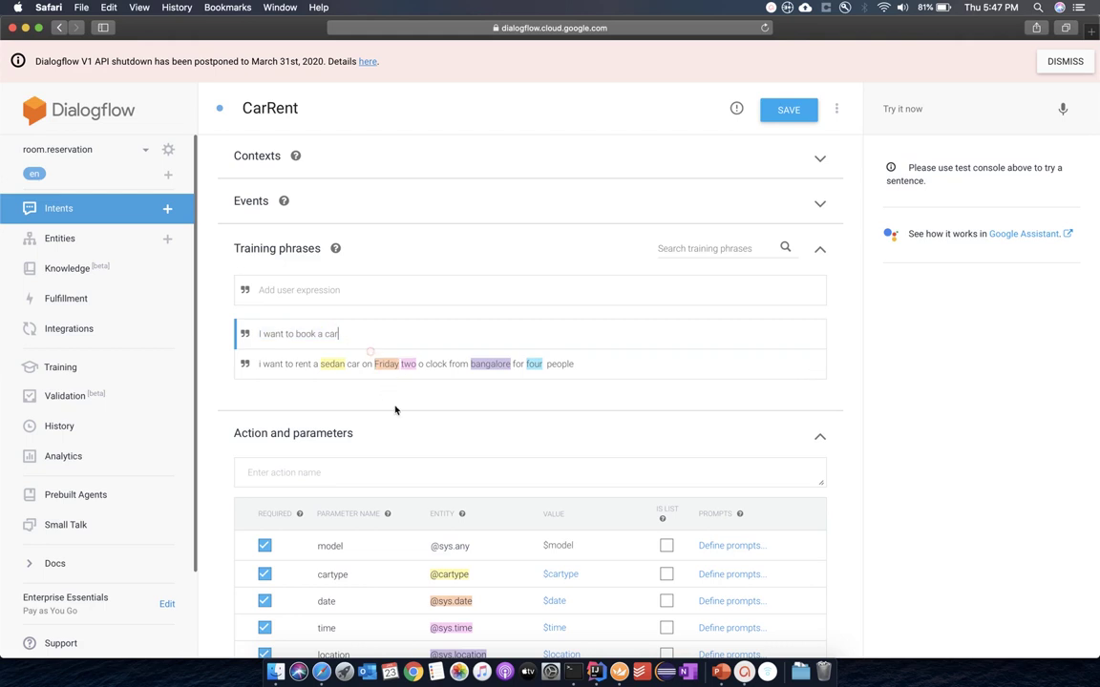
Step: Save the CarRent intent with its new training phrase
scroll(395, 411, down, 2)
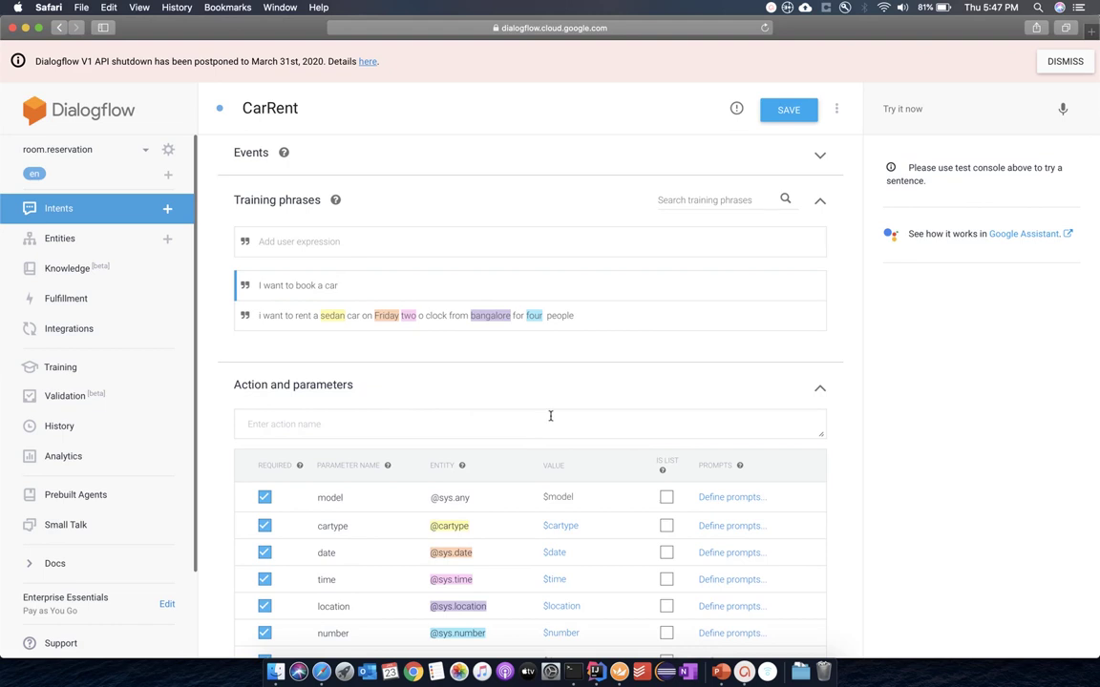
scroll(572, 462, down, 5)
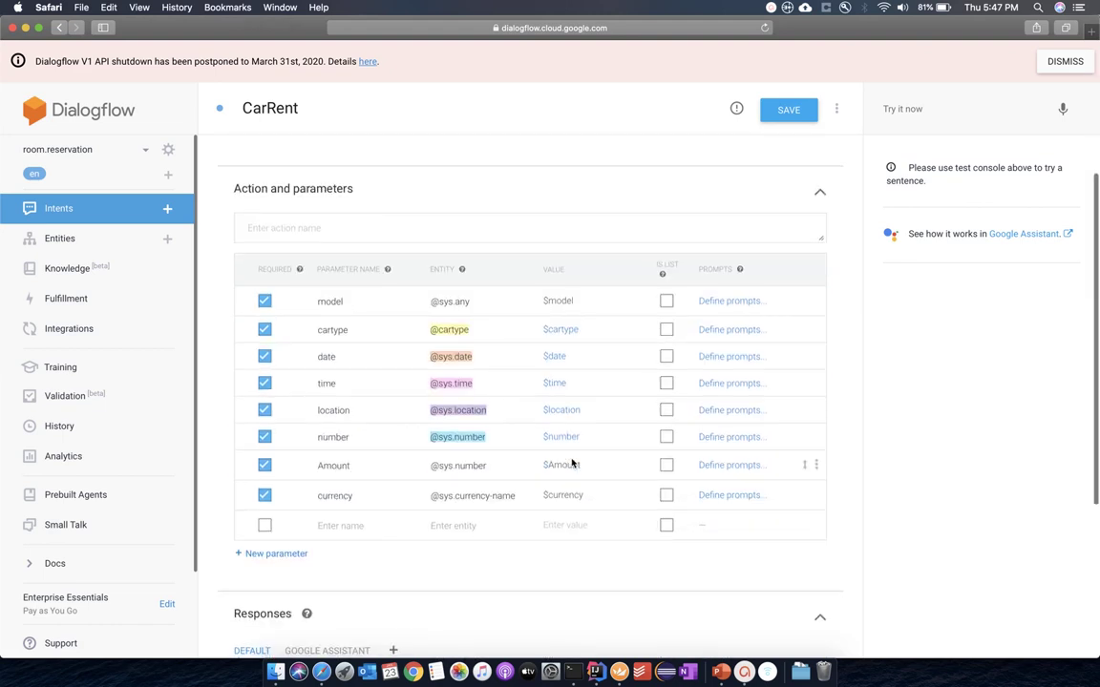
scroll(571, 462, down, 3)
scroll(572, 462, up, 3)
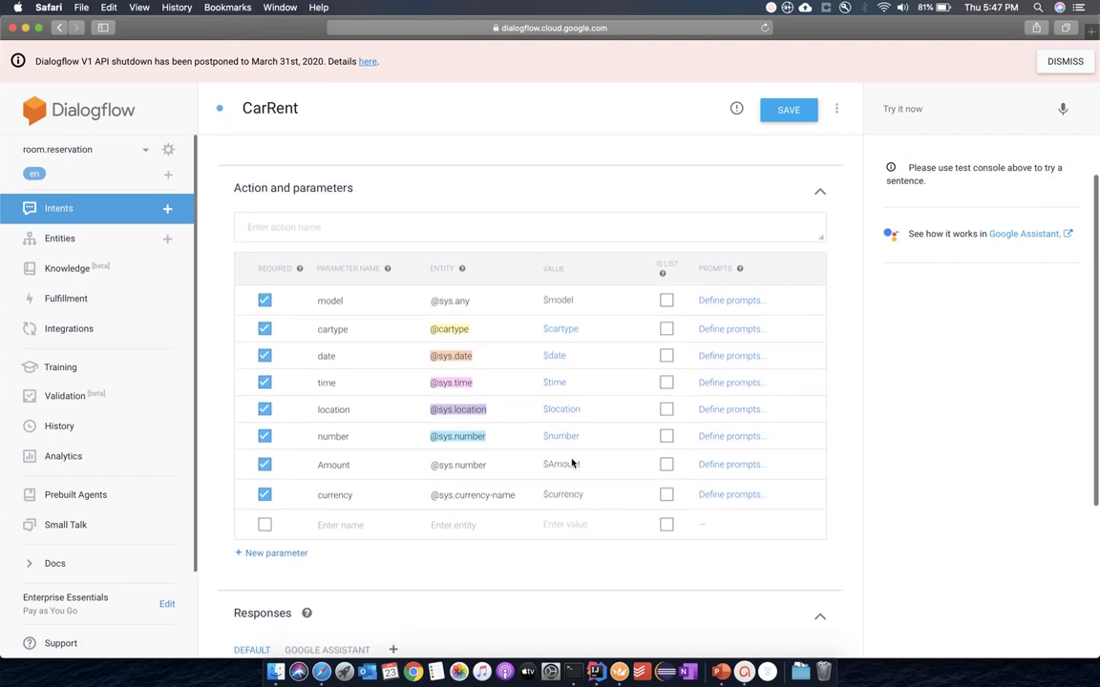
scroll(572, 462, up, 6)
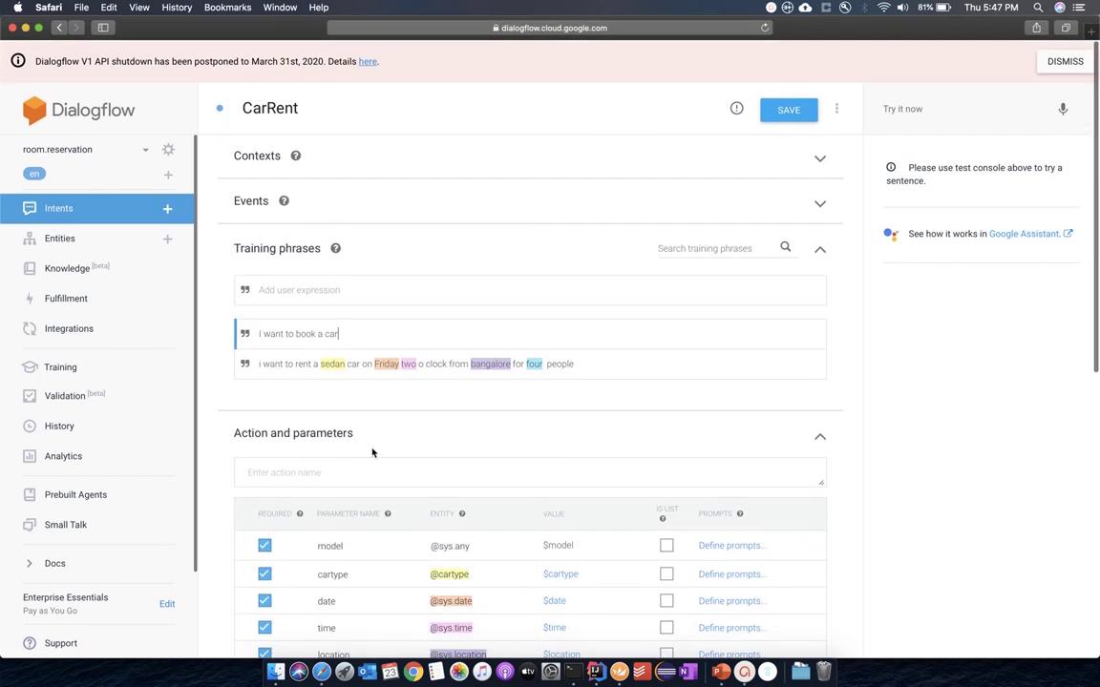
mouse_move(338, 370)
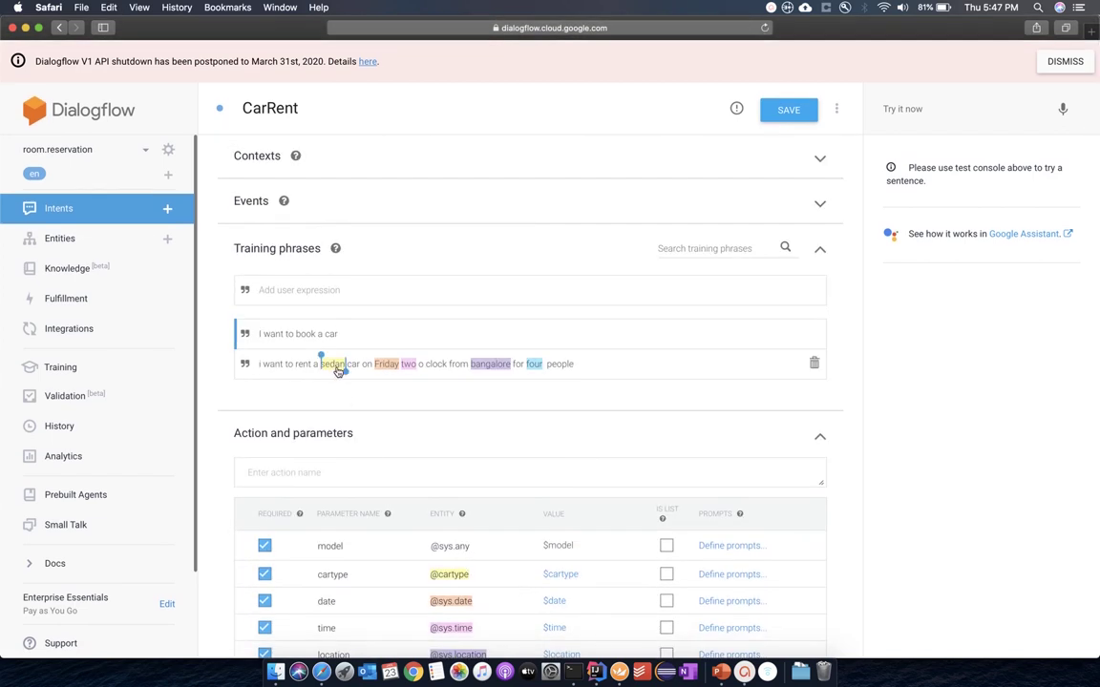
click(63, 242)
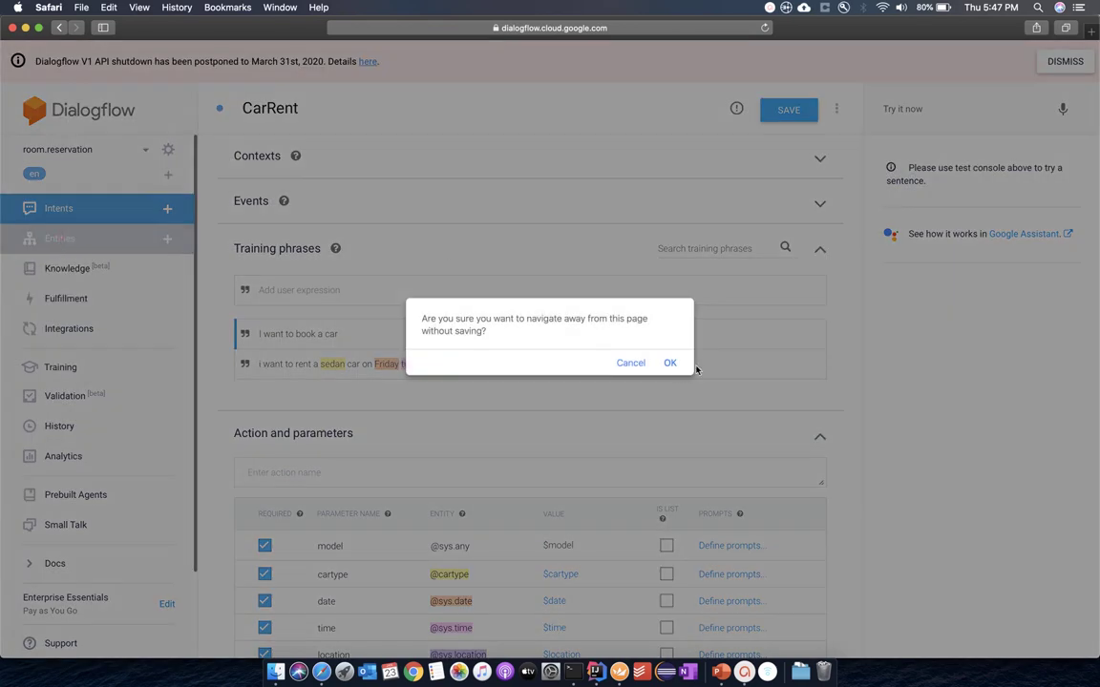
click(630, 363)
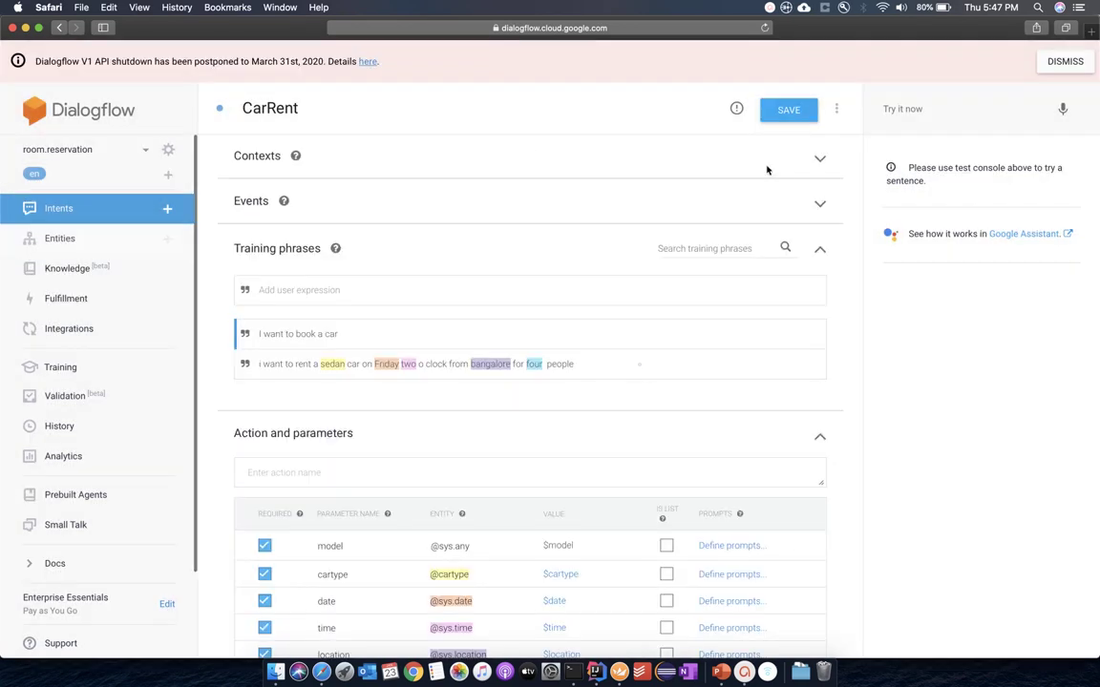
click(792, 110)
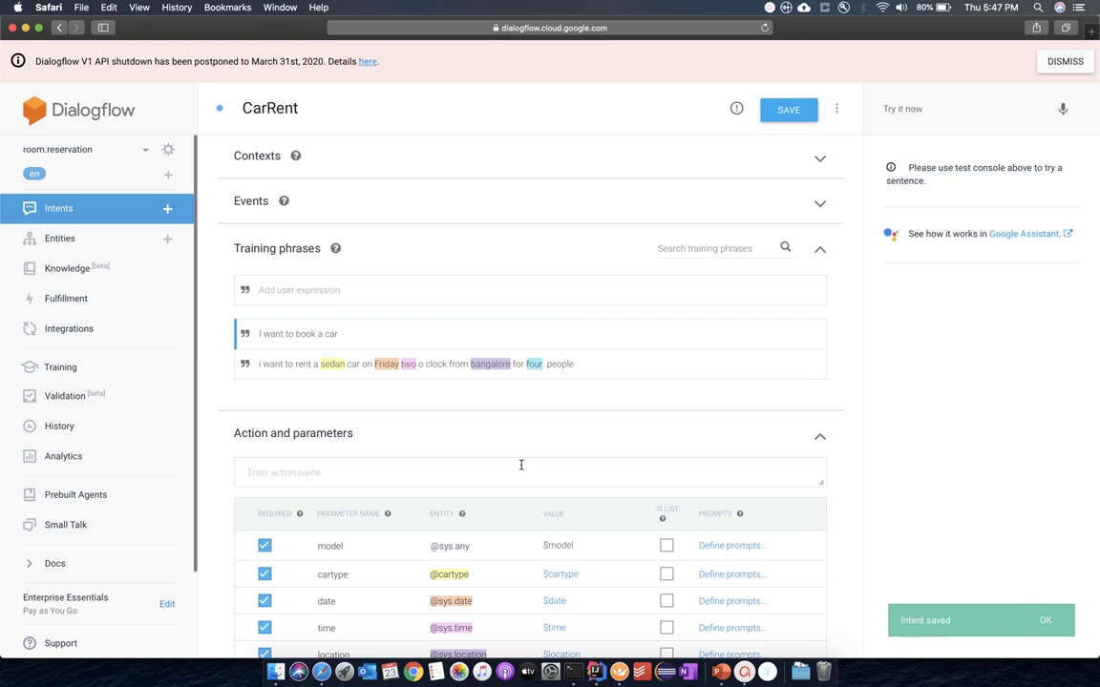
Step: View the entries of the custom entity cartype and return to the CarRent intent
click(94, 241)
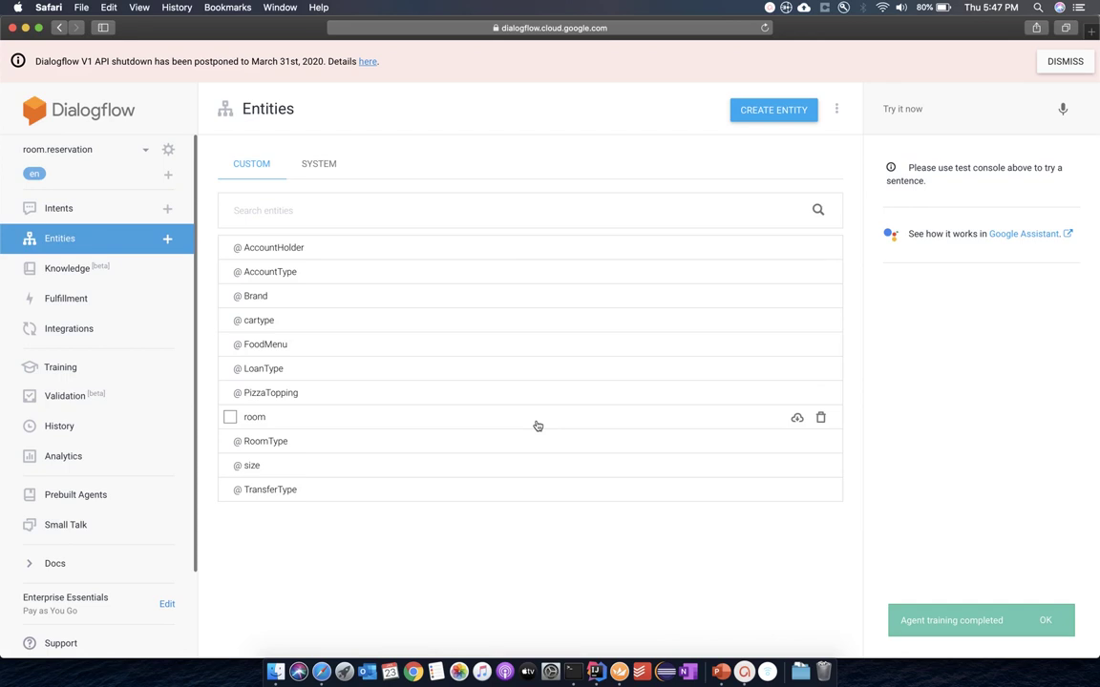
click(266, 325)
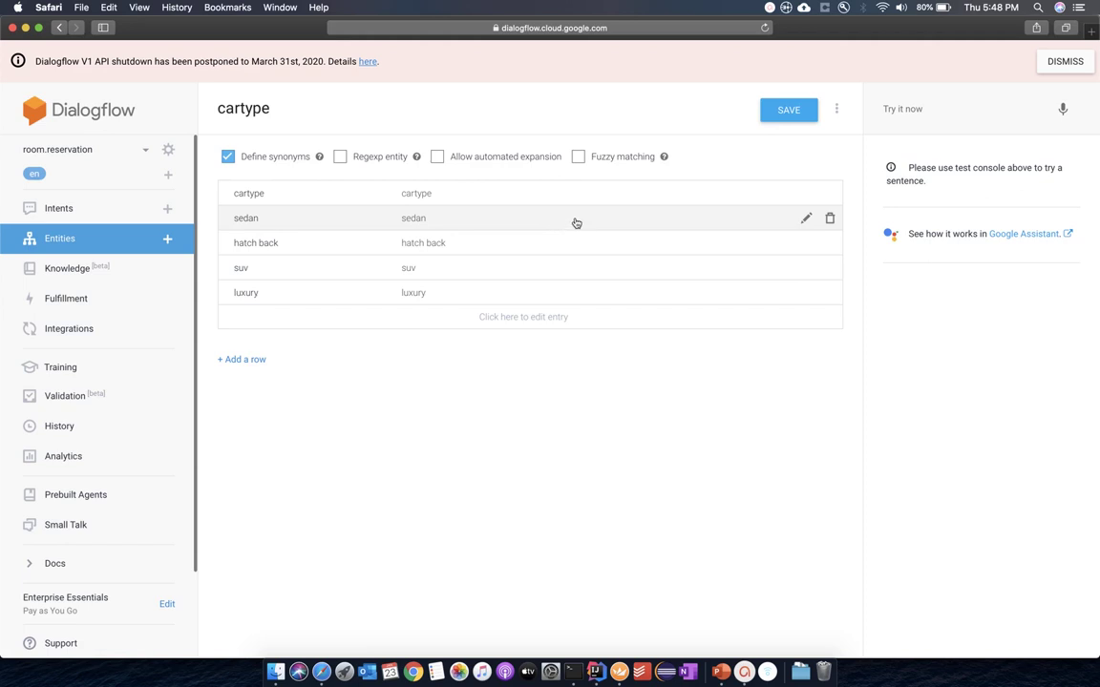
click(75, 212)
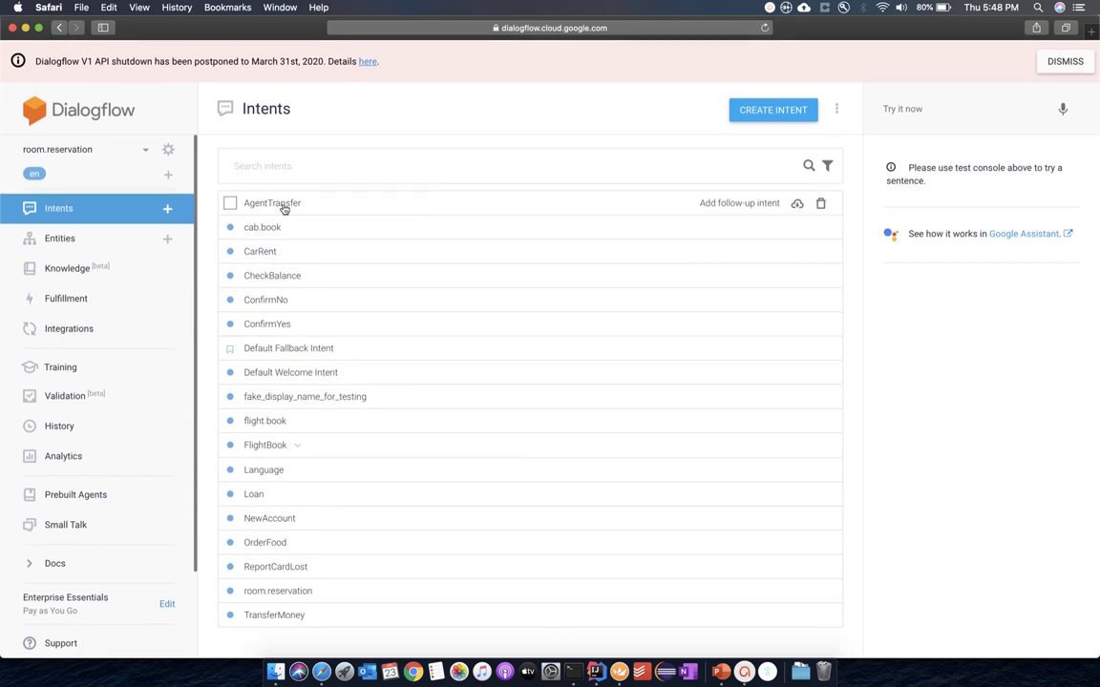
click(260, 252)
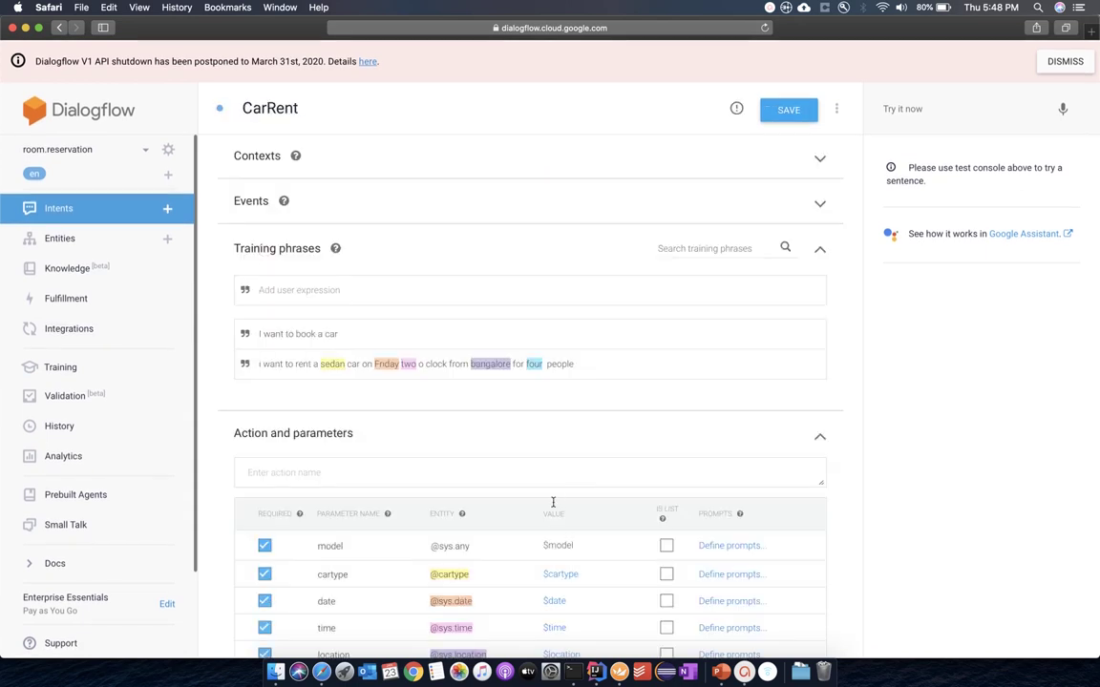
Step: Examine the CarRent intent's parameter table, its entities and required settings, against the annotated training phrases
scroll(553, 502, down, 5)
scroll(558, 439, down, 1)
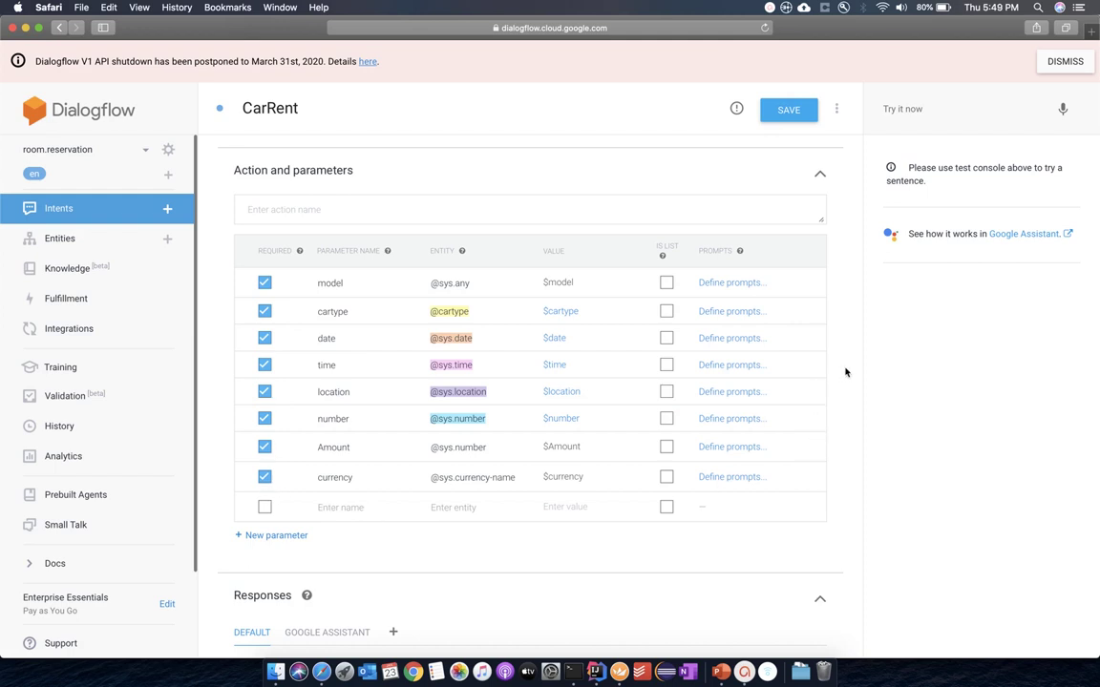
scroll(841, 376, up, 2)
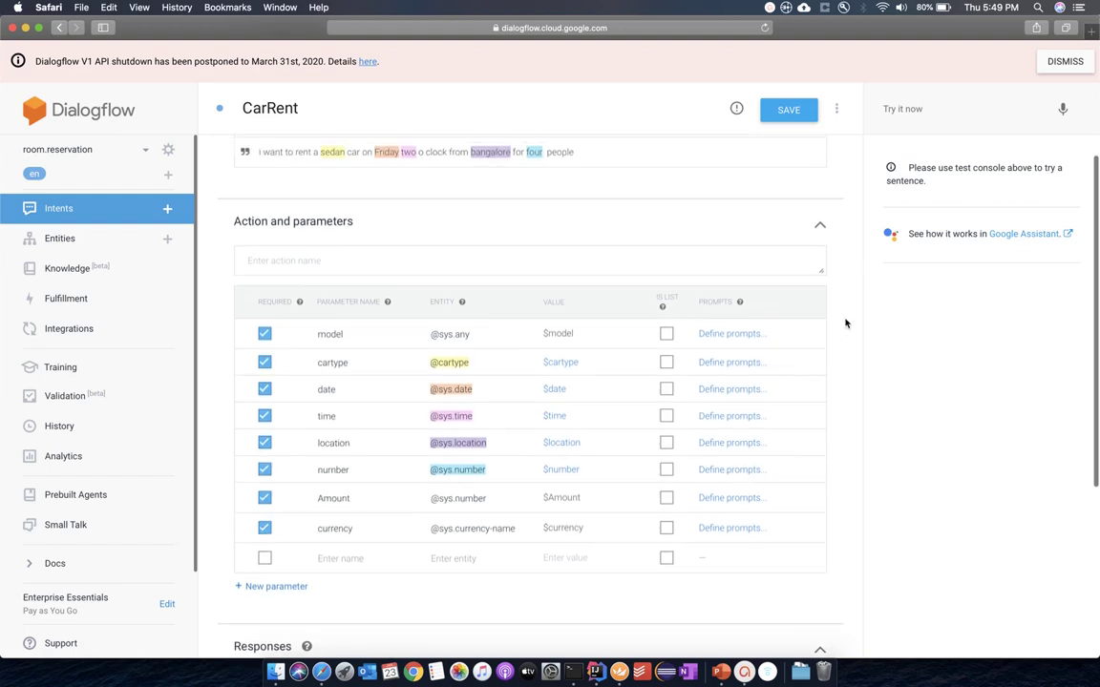
scroll(844, 322, up, 5)
scroll(845, 323, down, 5)
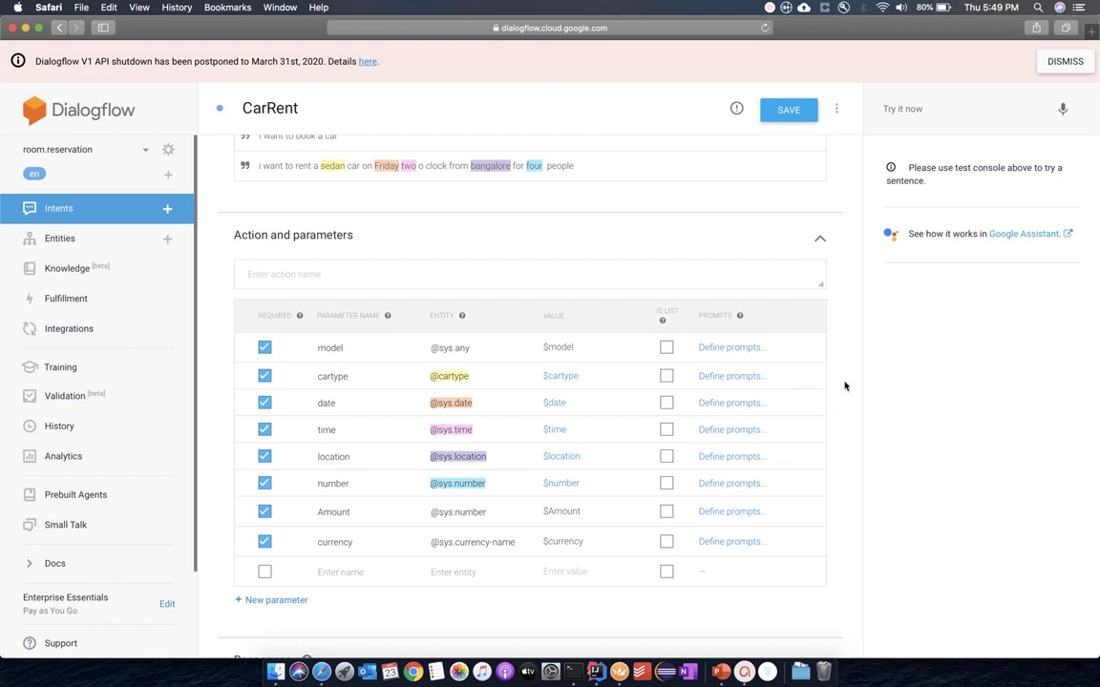
scroll(845, 386, up, 4)
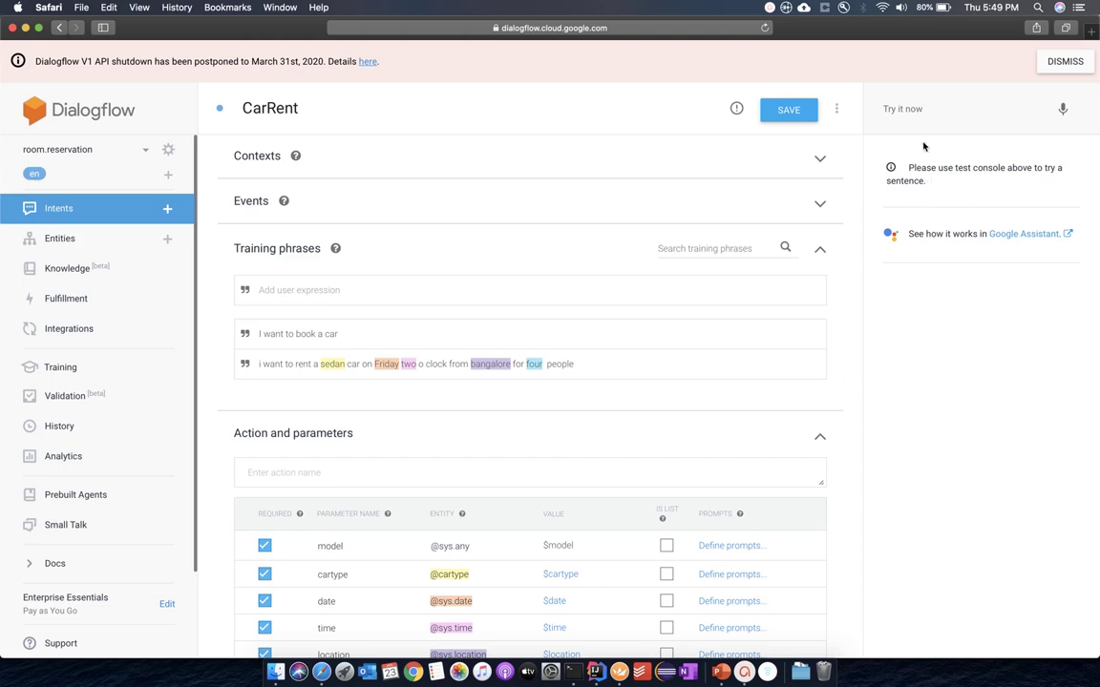
Step: Test the agent with the existing training phrase "i want to rent a sedan car on Friday two o clock from bangalore for four people"
click(911, 112)
text(I)
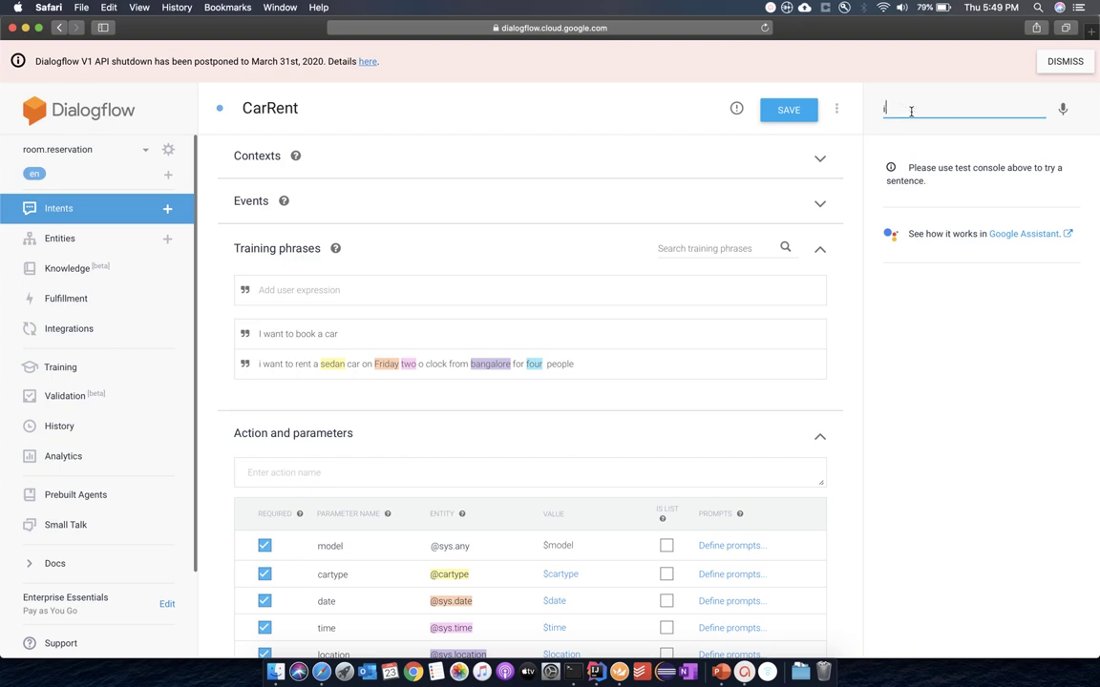
click(578, 364)
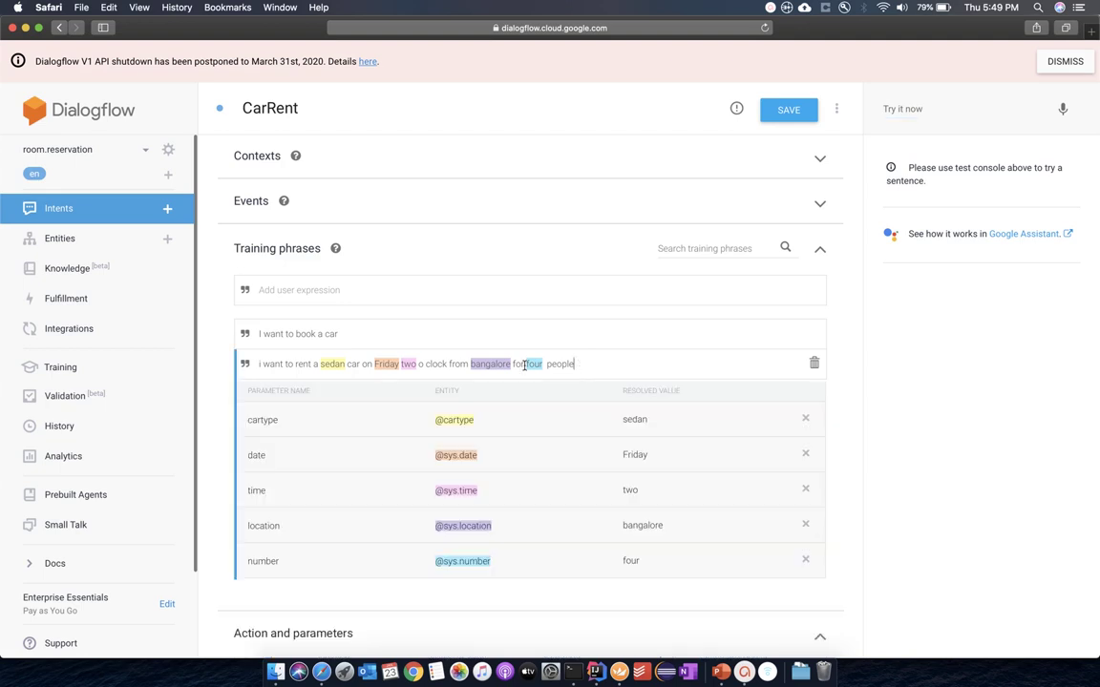
drag(575, 365, 250, 370)
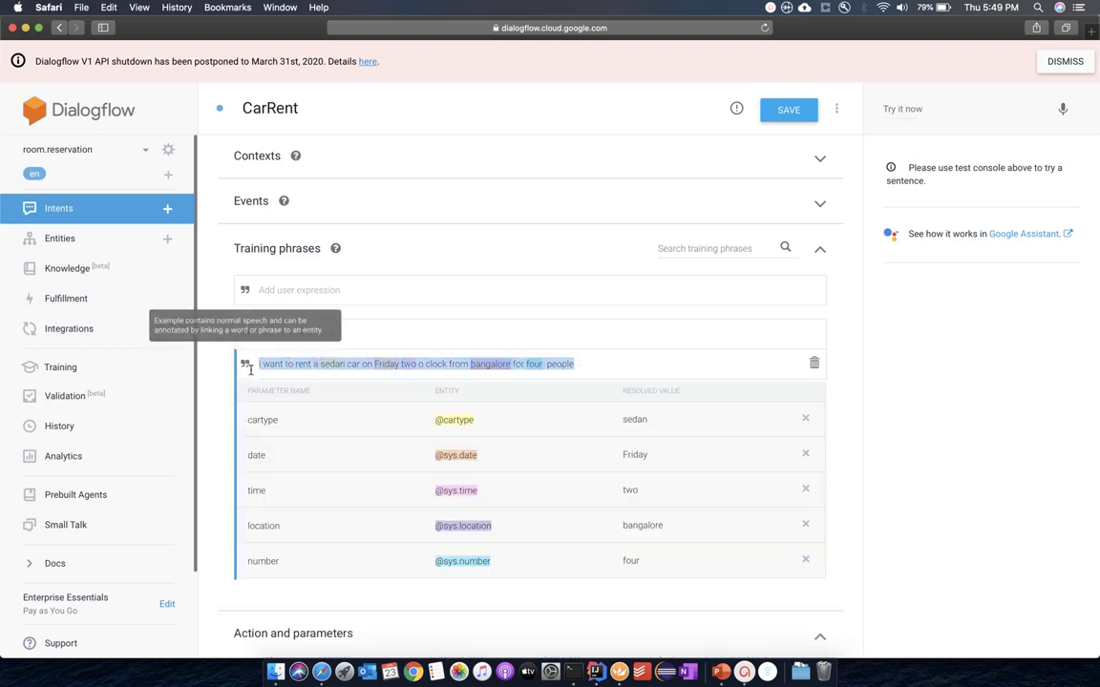
click(910, 114)
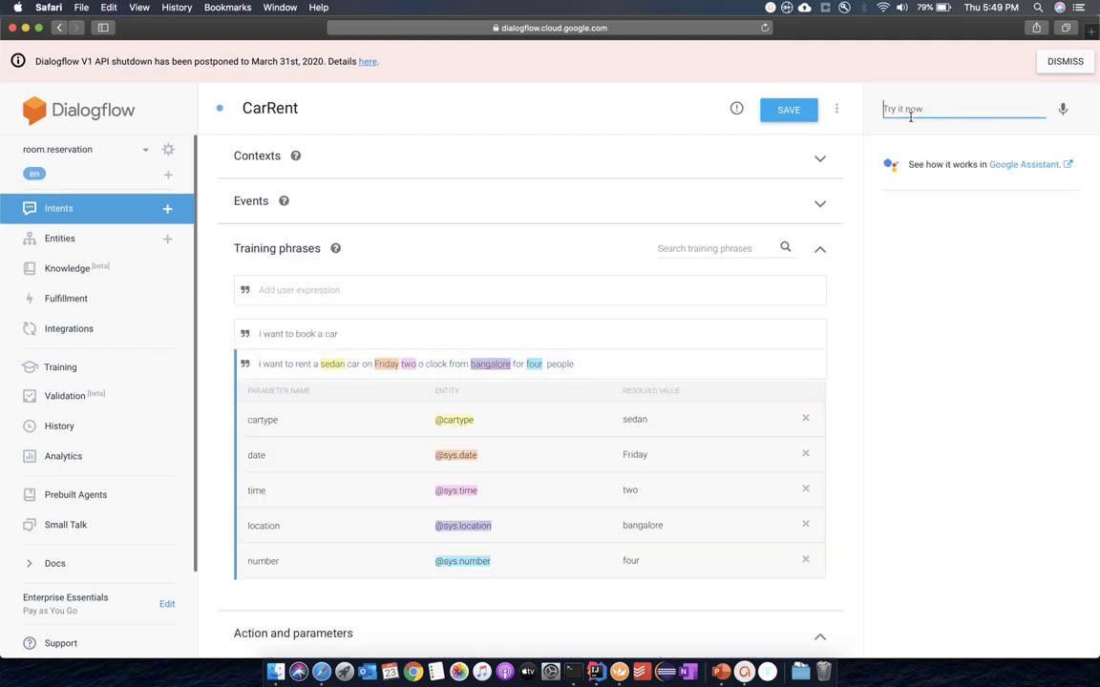
text(i want to rent a sedan car on Friday two o clock from bangalore for four people)
key(Return)
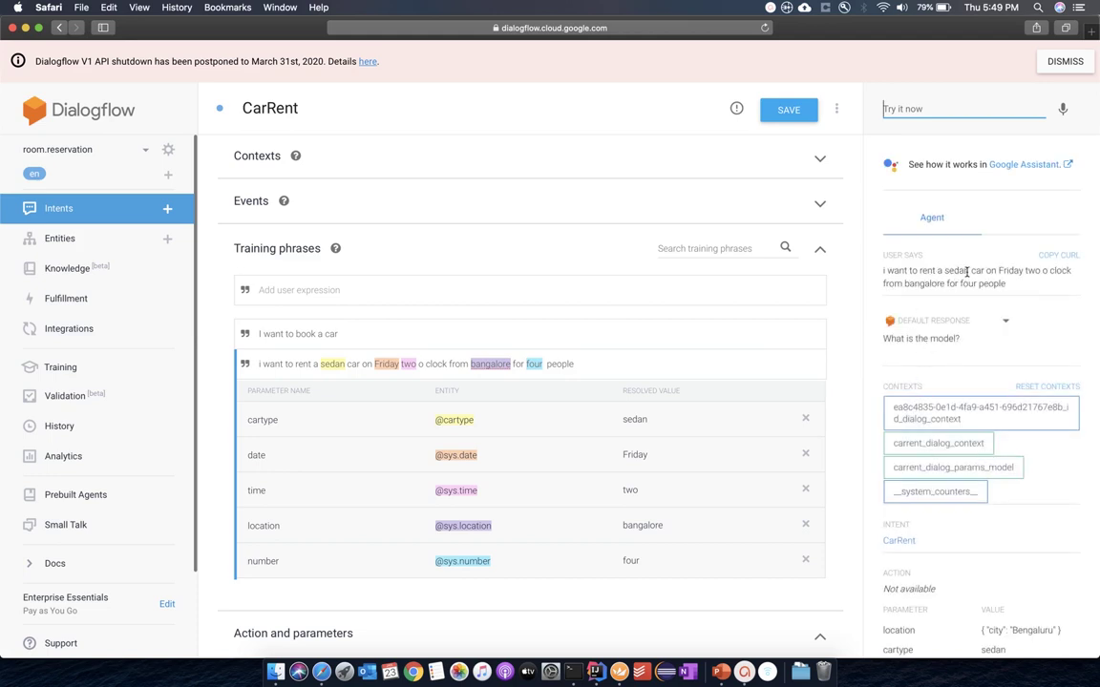
Step: Examine the agent's default response to the test sentence and highlight its text
scroll(955, 497, down, 1)
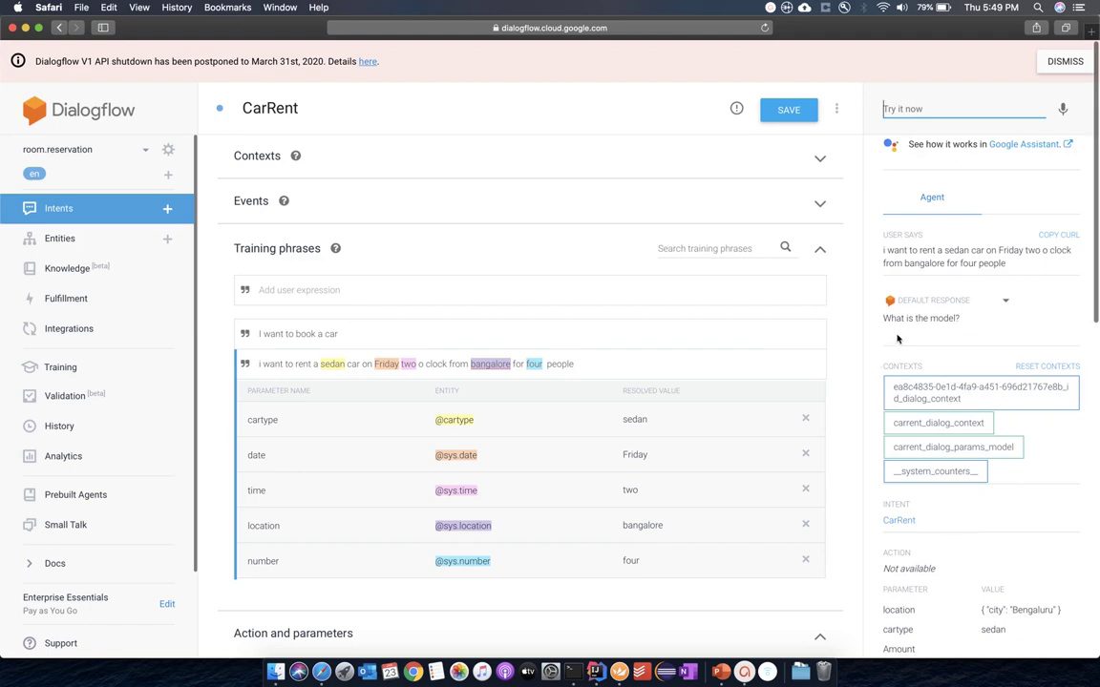
double_click(940, 319)
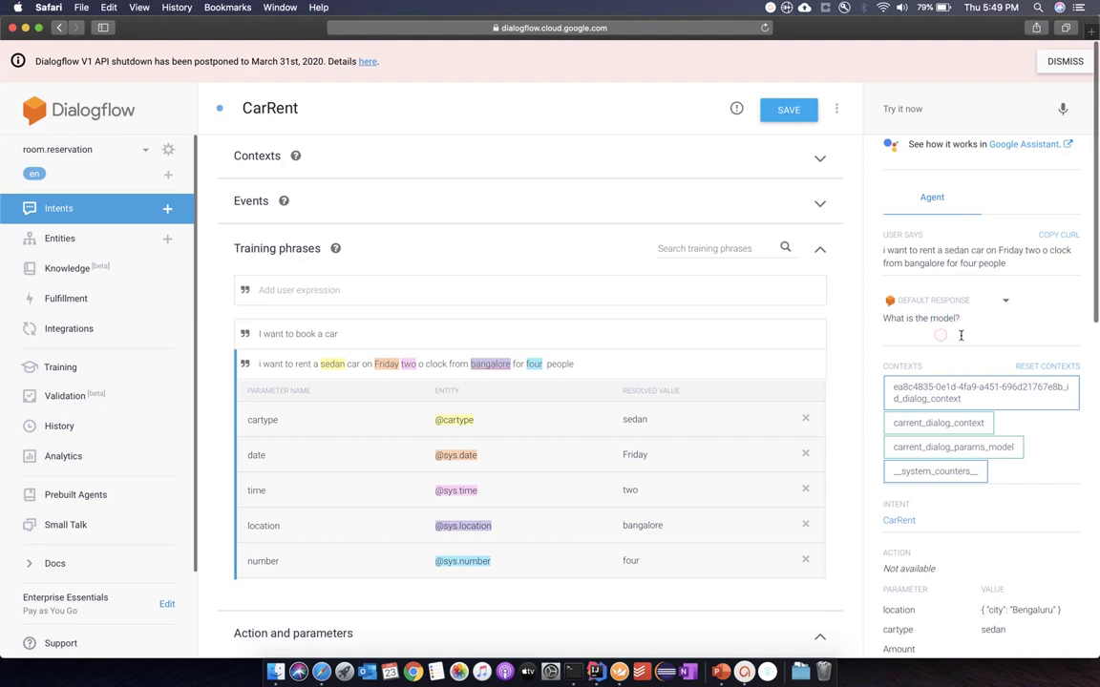
click(954, 321)
drag(961, 322, 889, 316)
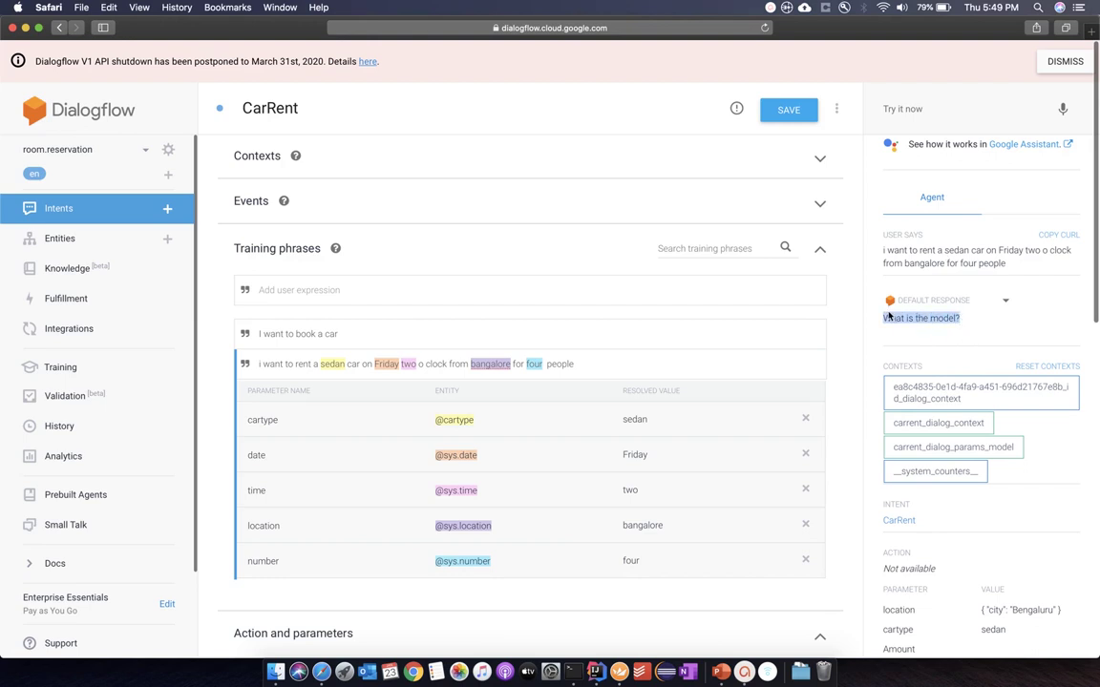
Step: View the prompt definitions of the cartype and time parameters, closing each without changes
scroll(628, 448, down, 2)
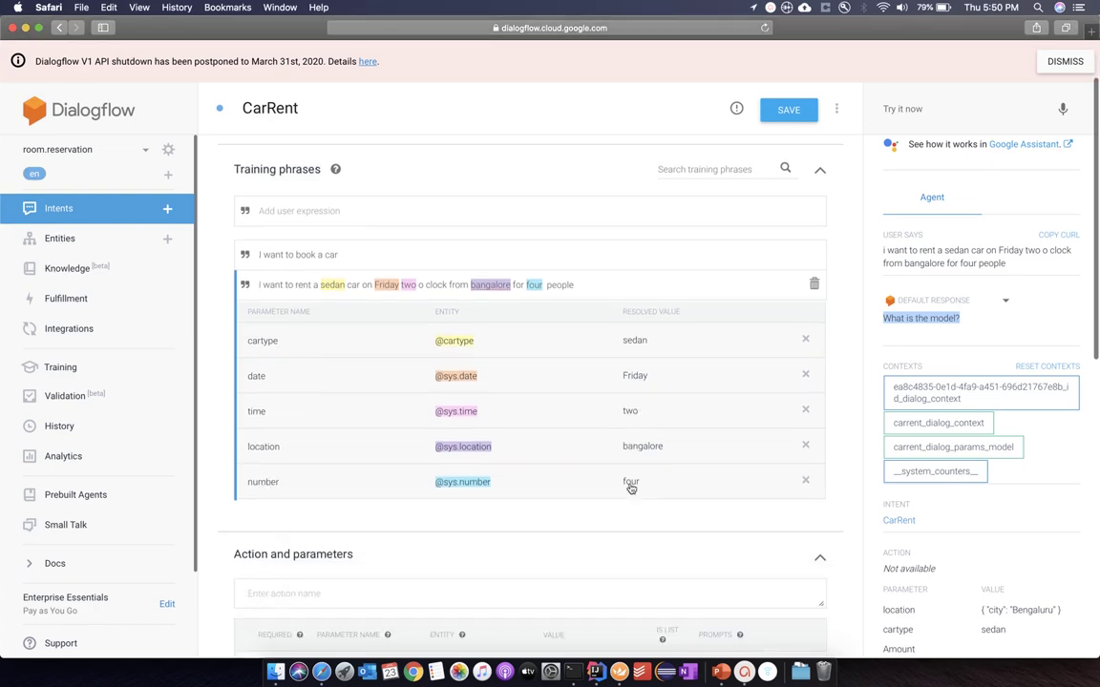
scroll(631, 489, down, 5)
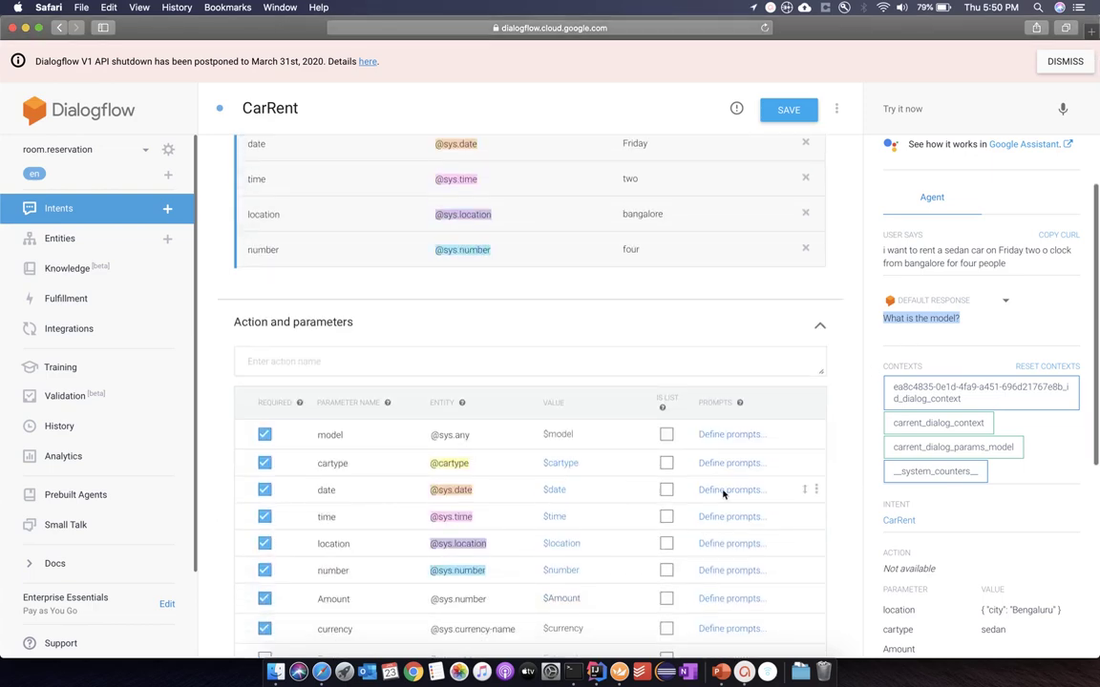
click(726, 467)
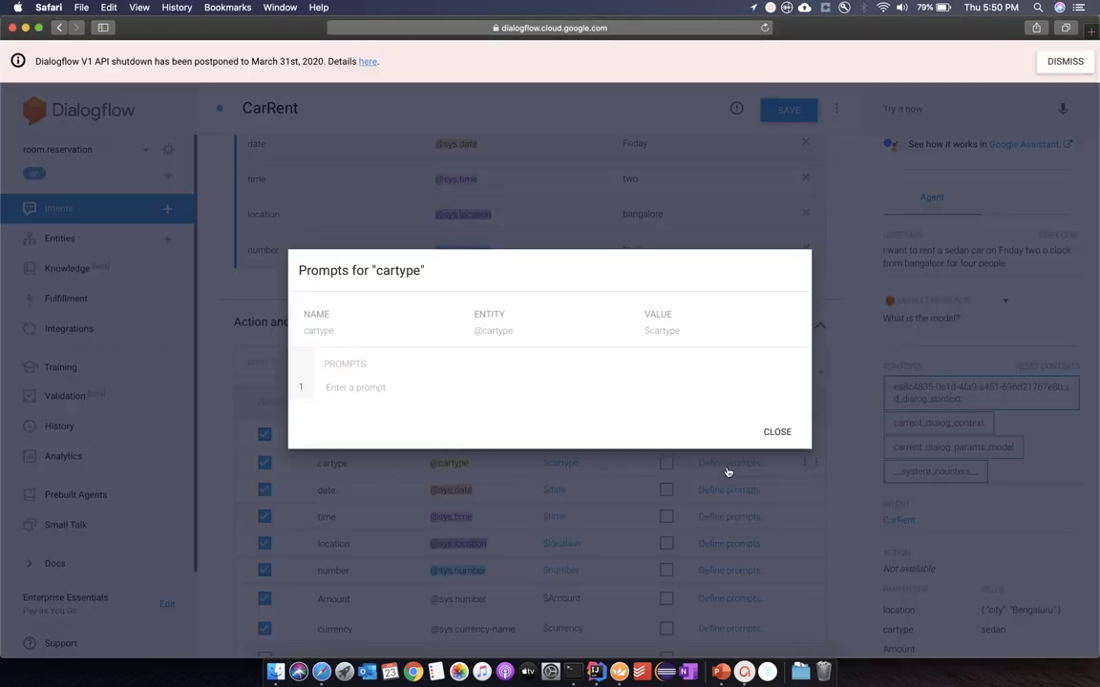
click(777, 432)
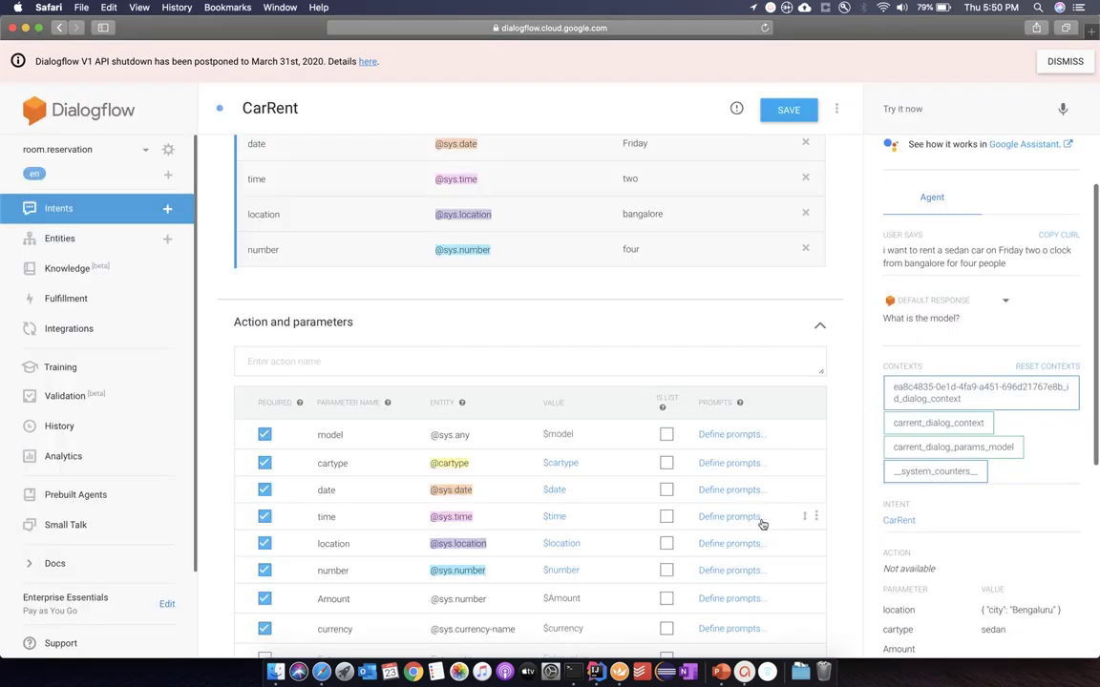
click(737, 520)
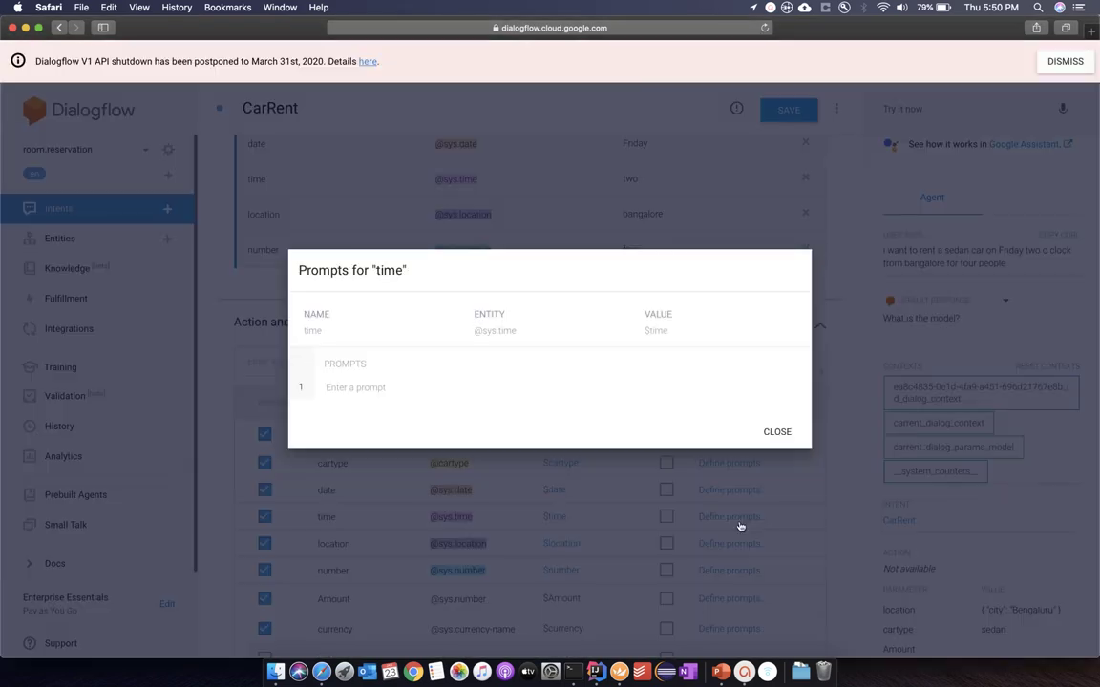
click(779, 435)
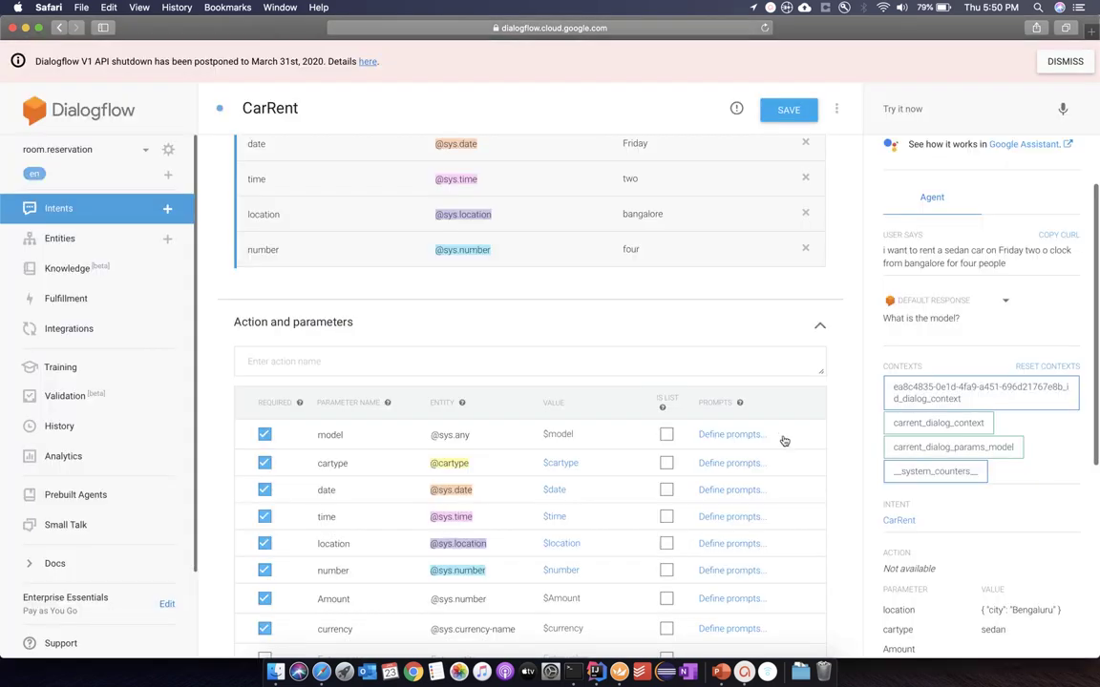
Step: Define the prompt "When do you need it." for the time parameter
click(741, 521)
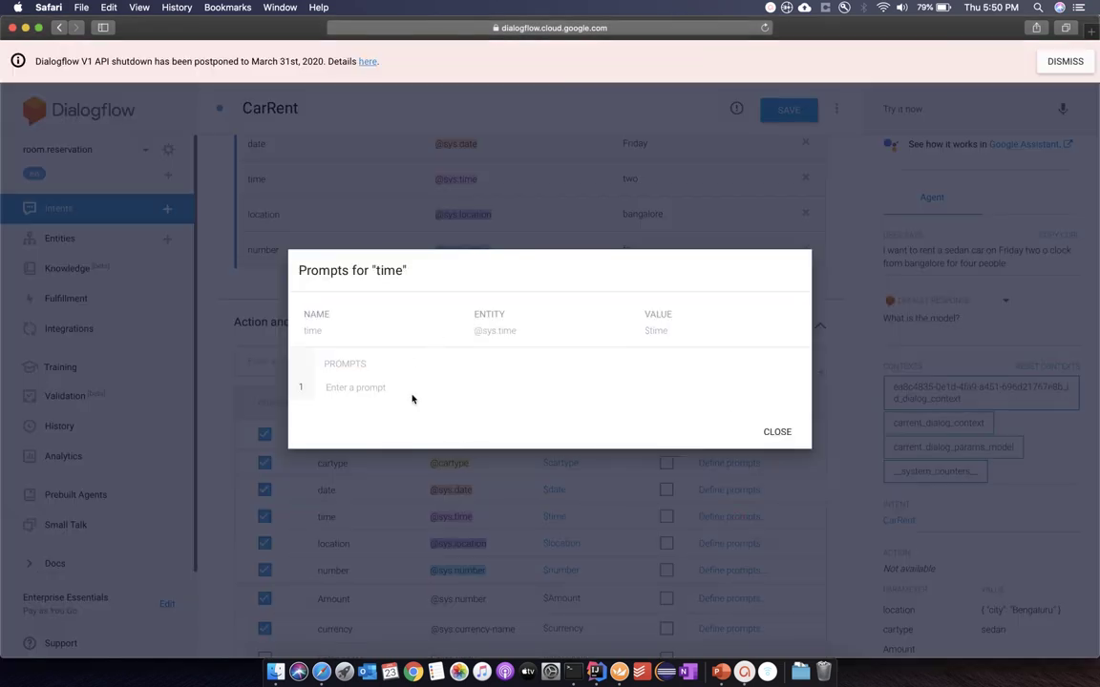
click(412, 391)
text(When do you need it.)
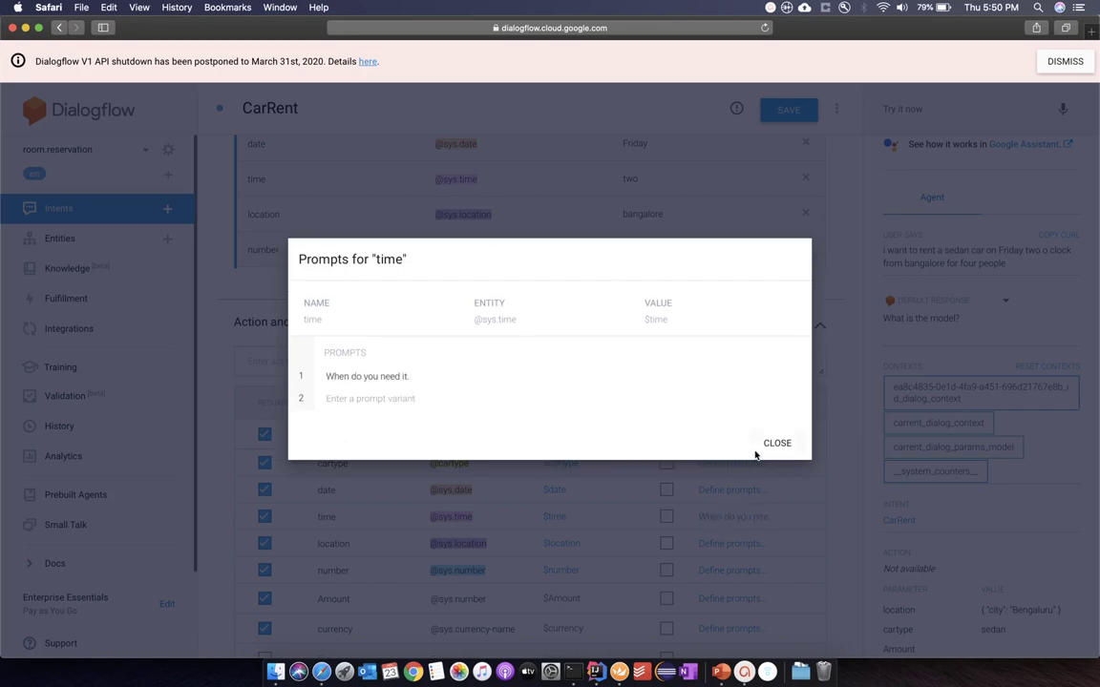
click(776, 443)
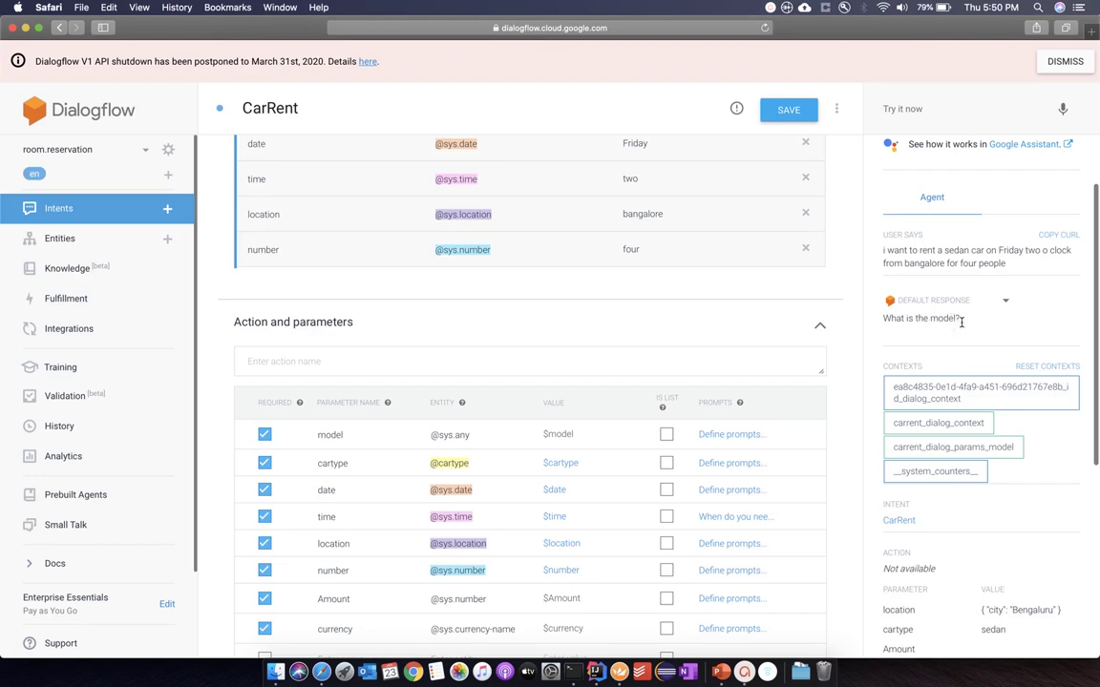
Step: Examine the test result's contexts, matched intent and parameter values, and compare them with the annotated training phrase
scroll(964, 325, down, 3)
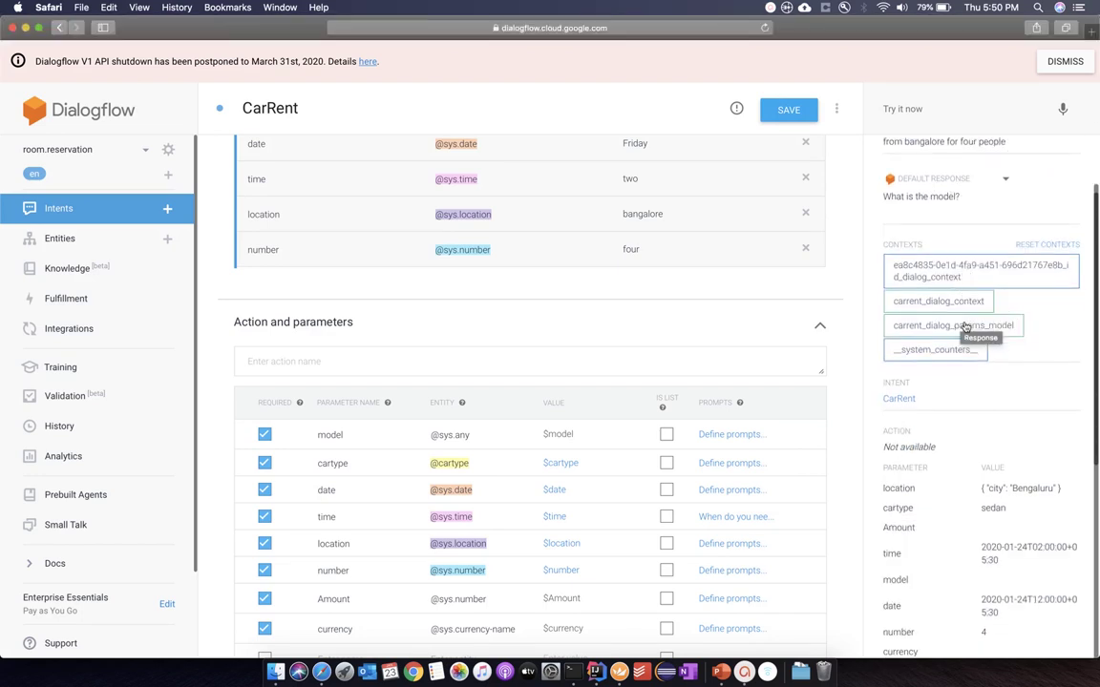
scroll(963, 324, down, 1)
scroll(961, 325, up, 3)
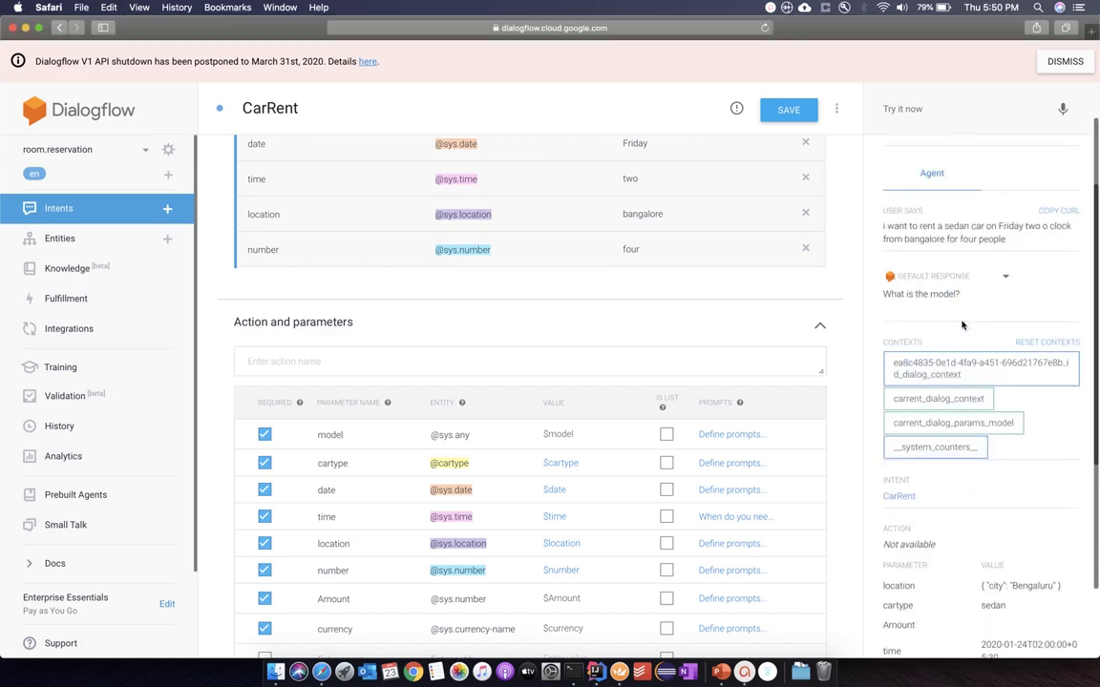
scroll(962, 325, up, 1)
scroll(592, 425, up, 5)
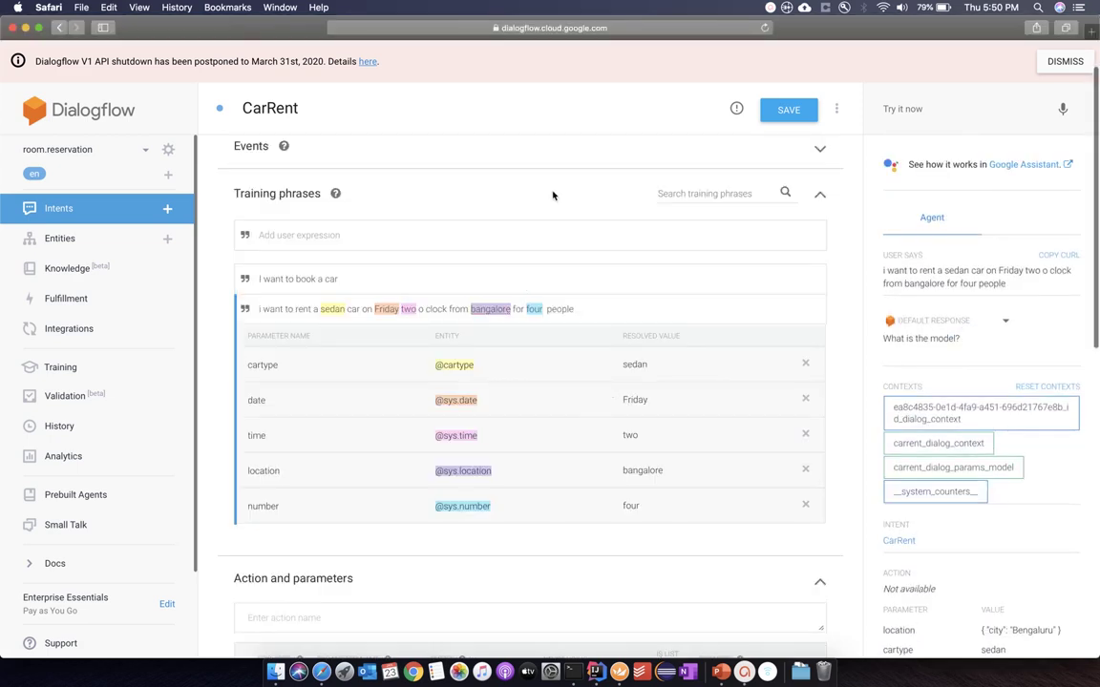
scroll(552, 192, up, 2)
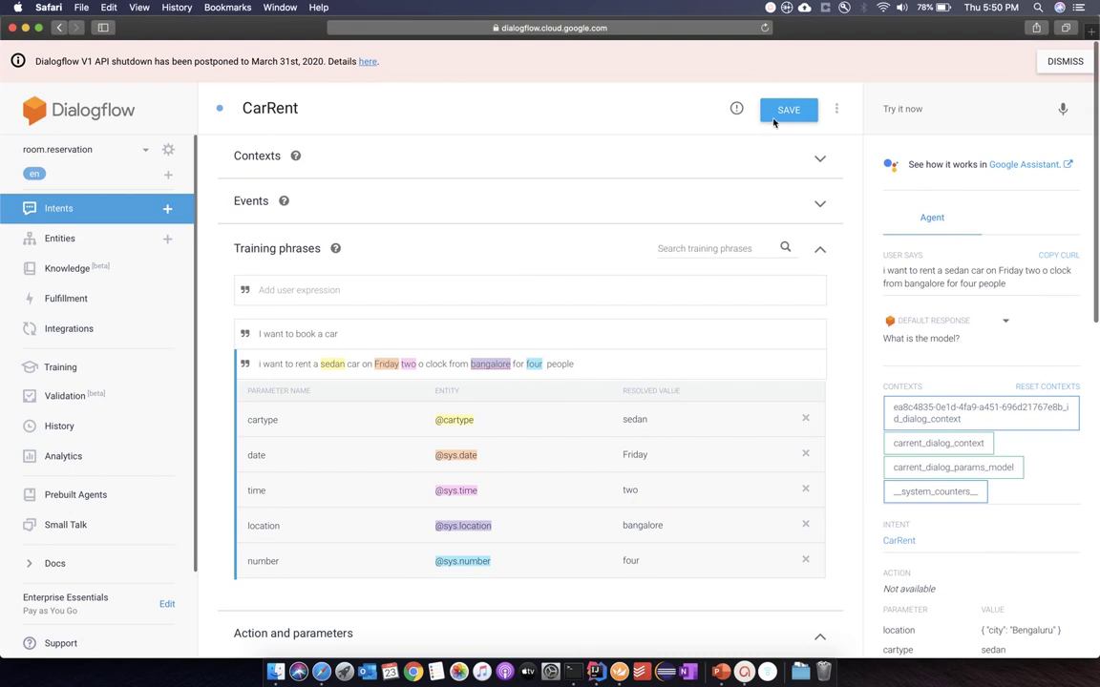
Step: Open the room.reservation agent's settings, discarding the unsaved intent changes, and highlight the Google project ID
click(169, 152)
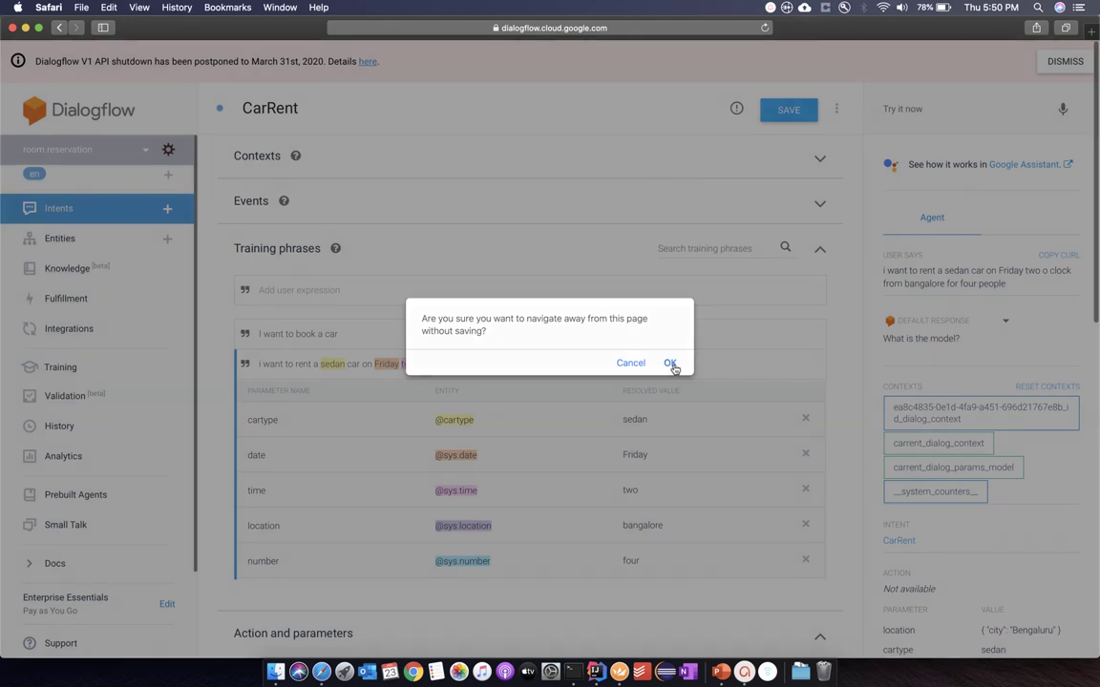
click(670, 363)
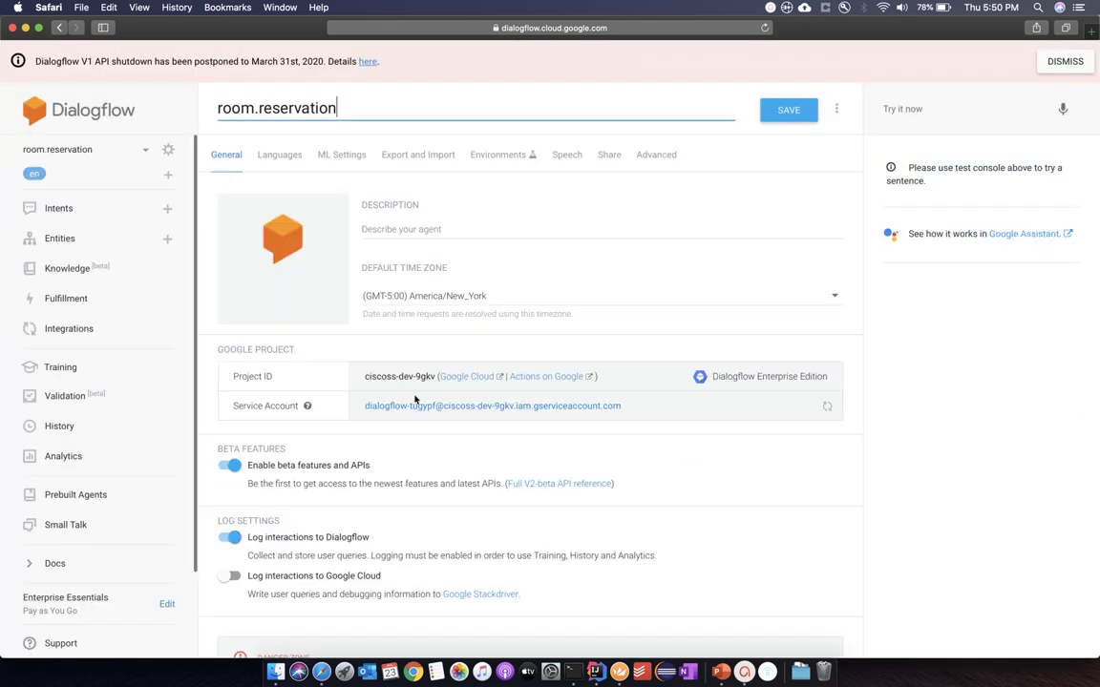
drag(363, 376, 427, 378)
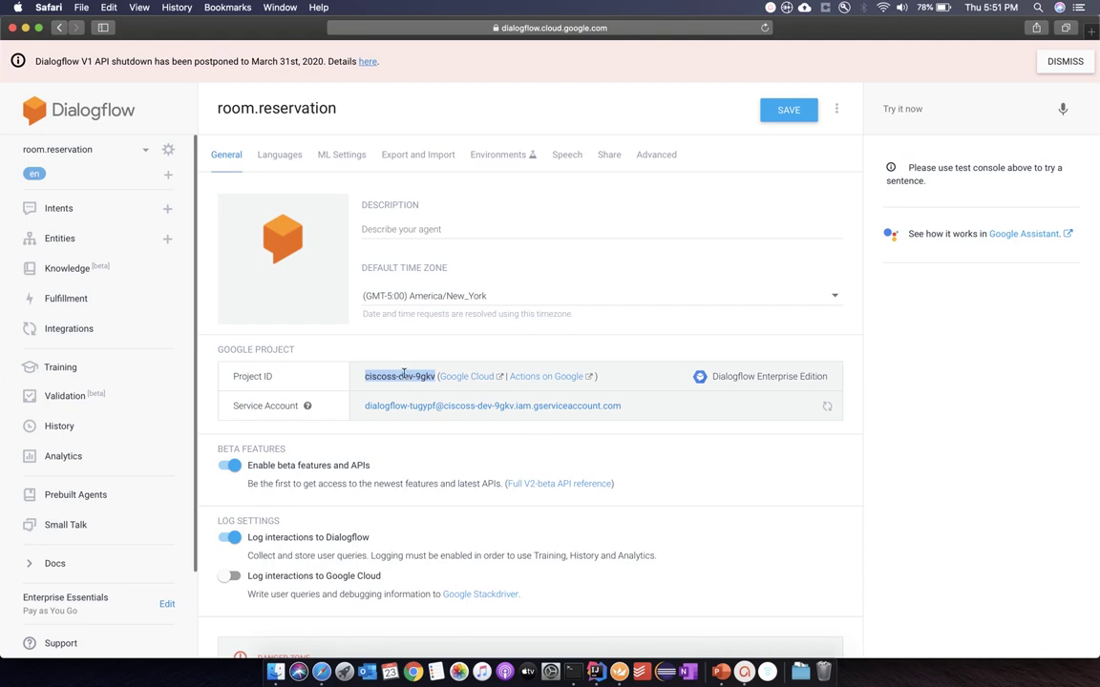
Step: Open the agent's service account link in a new tab and view the project's service accounts in Google Cloud Platform
right_click(524, 409)
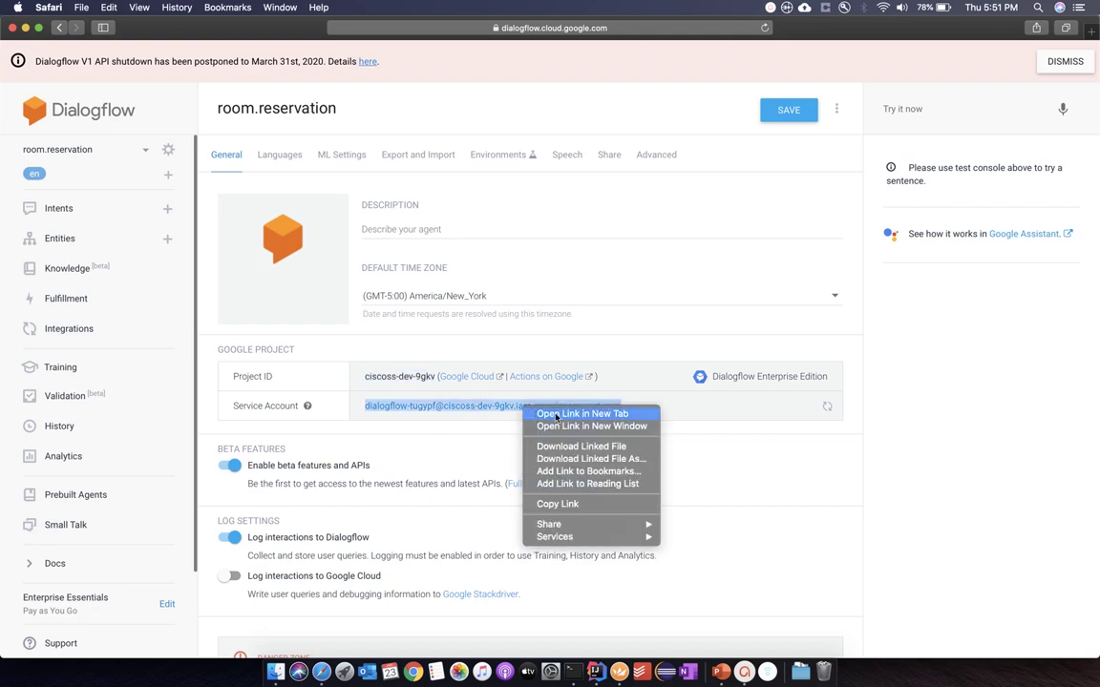
click(556, 415)
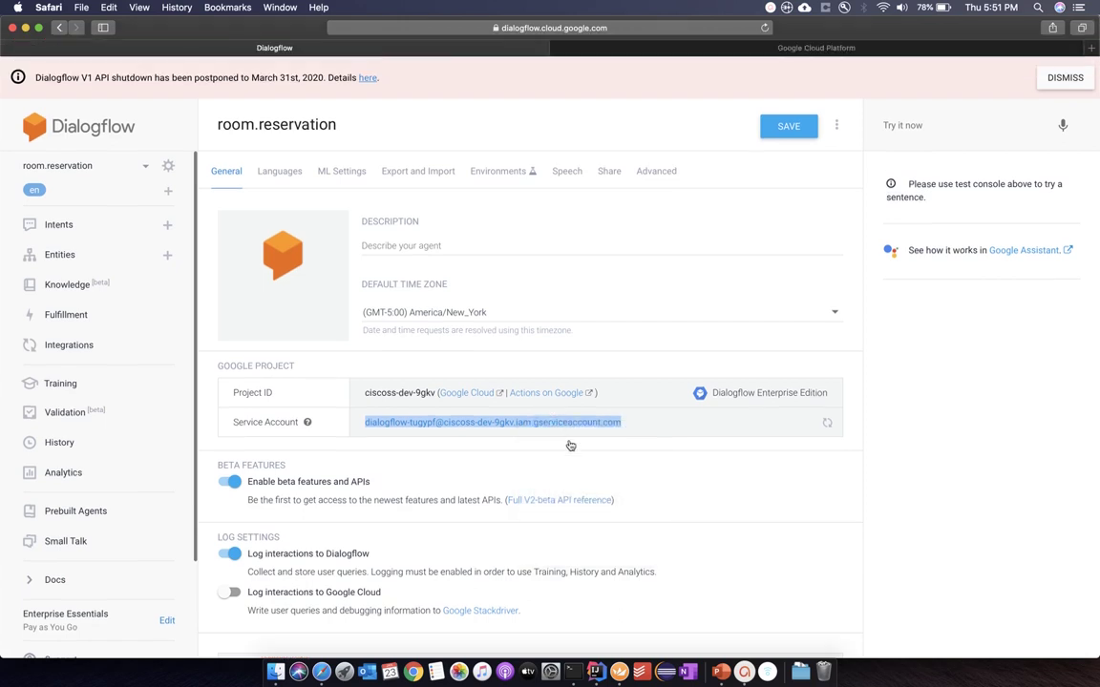
click(740, 46)
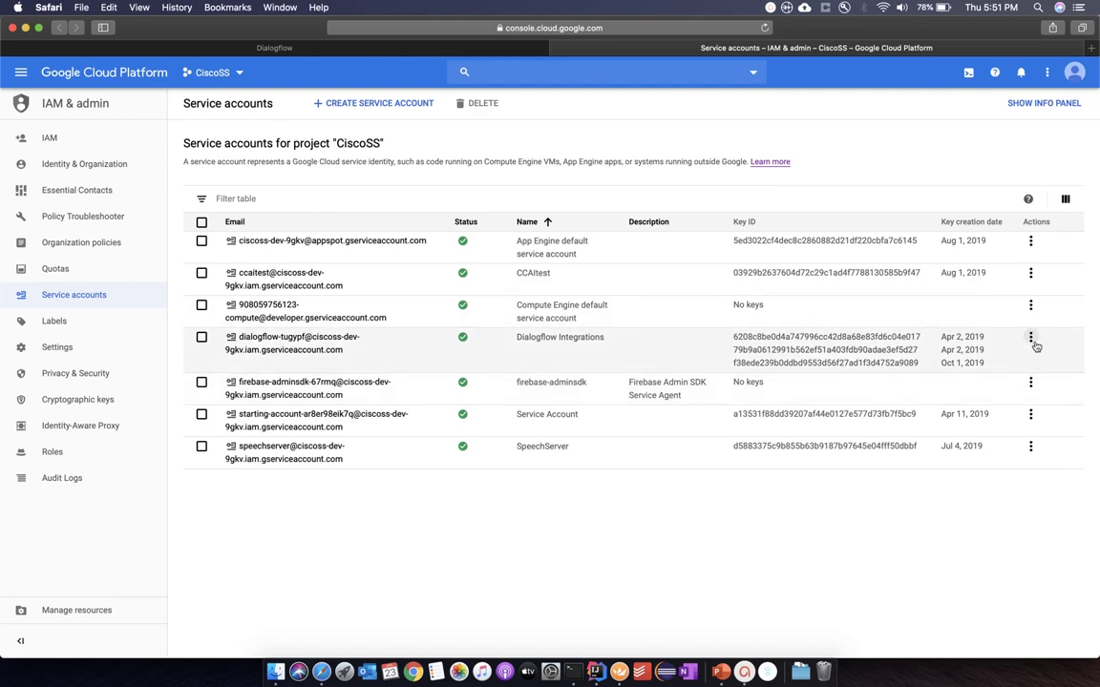
Step: Return to the Dialogflow agent settings and view the Speech settings
click(458, 50)
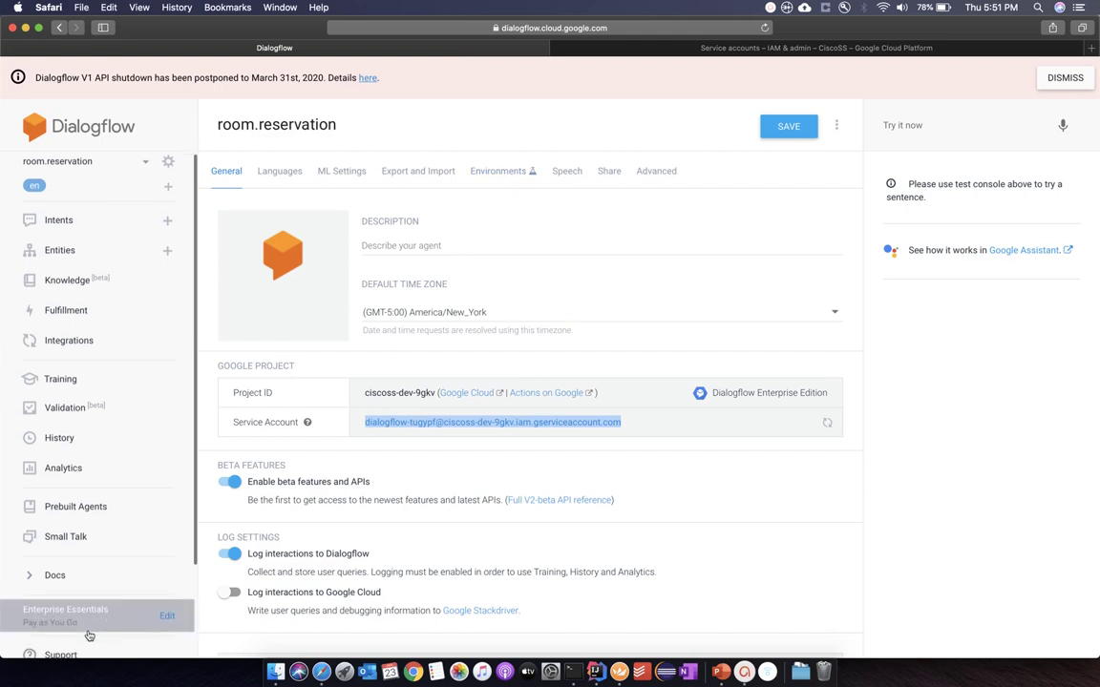
scroll(88, 611, down, 3)
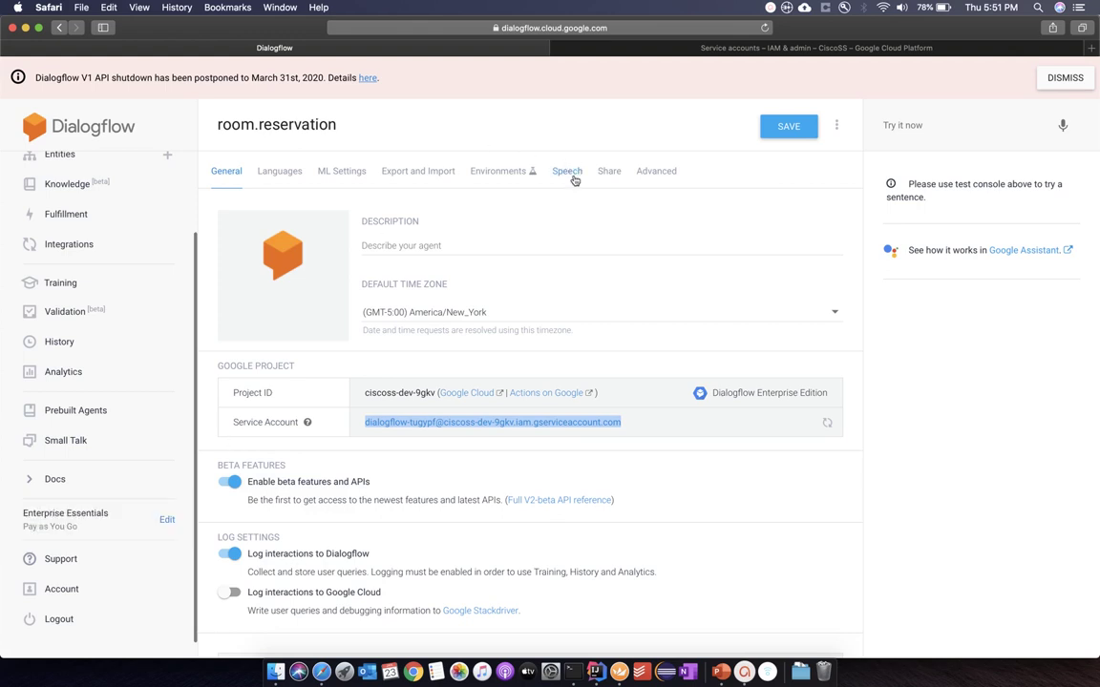
click(568, 172)
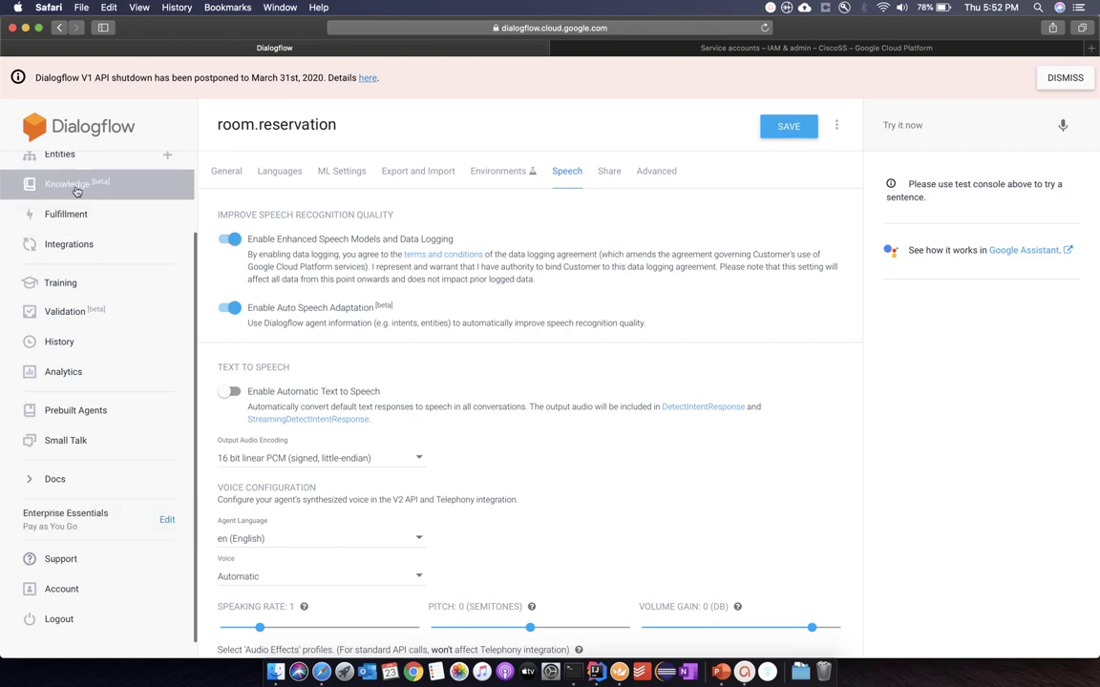
scroll(74, 186, up, 3)
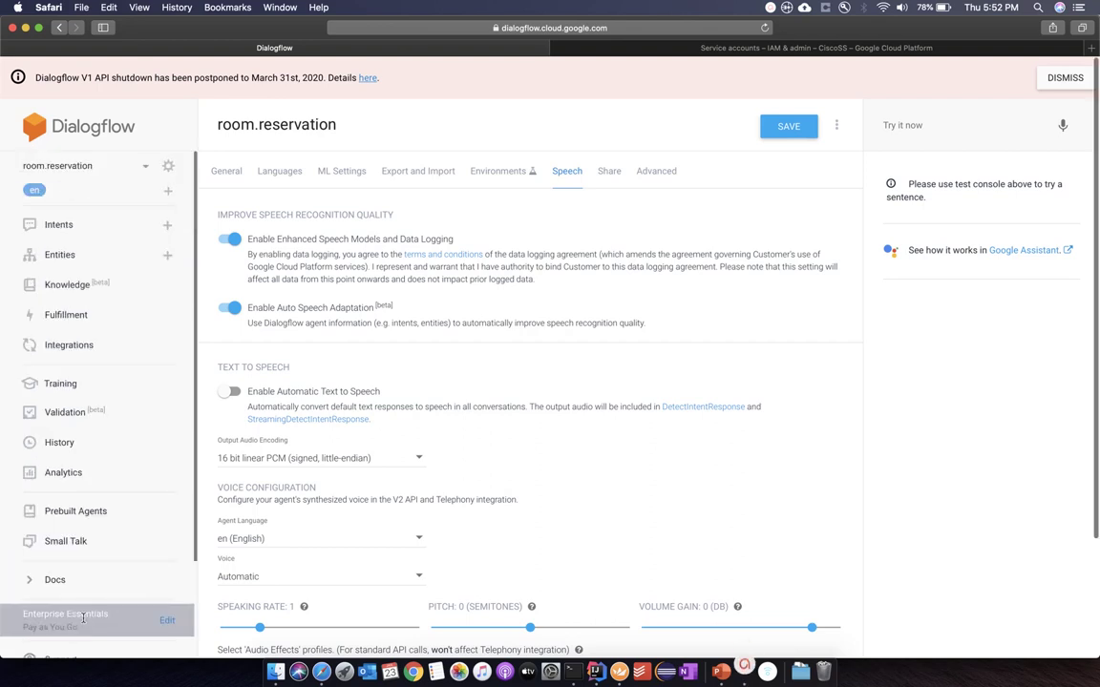